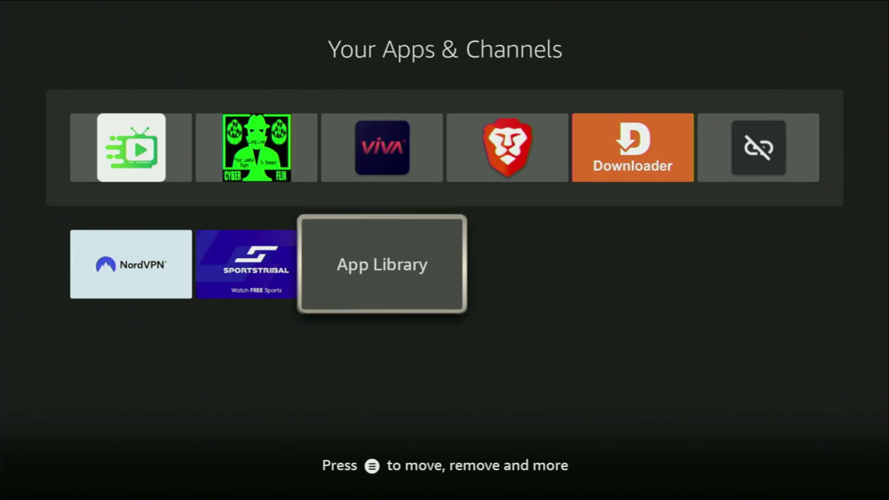
{"action": "key", "text": "Up"}
{"action": "key", "text": "Right"}
{"action": "key", "text": "Right"}
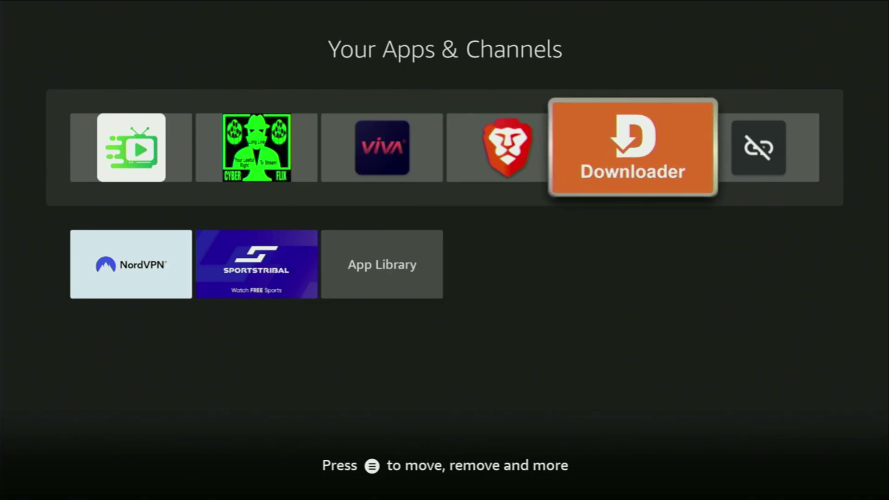
{"action": "key", "text": "Left"}
{"action": "key", "text": "Left"}
{"action": "key", "text": "Left"}
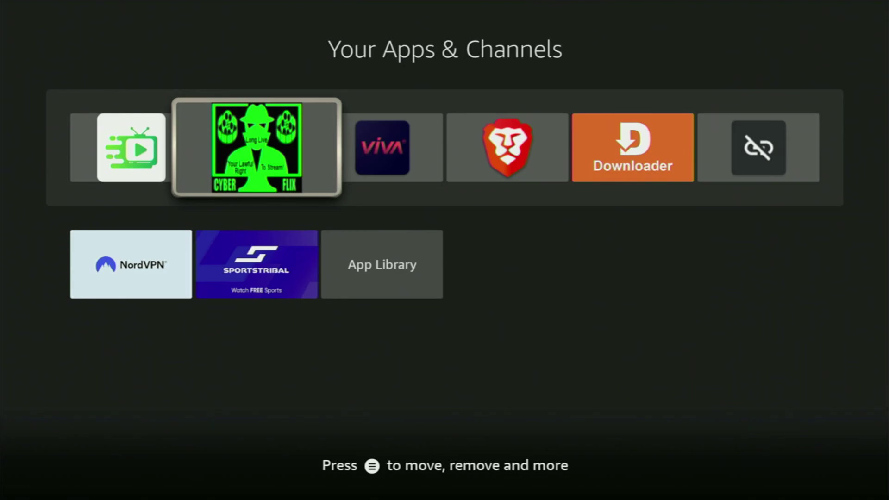
{"action": "key", "text": "Escape"}
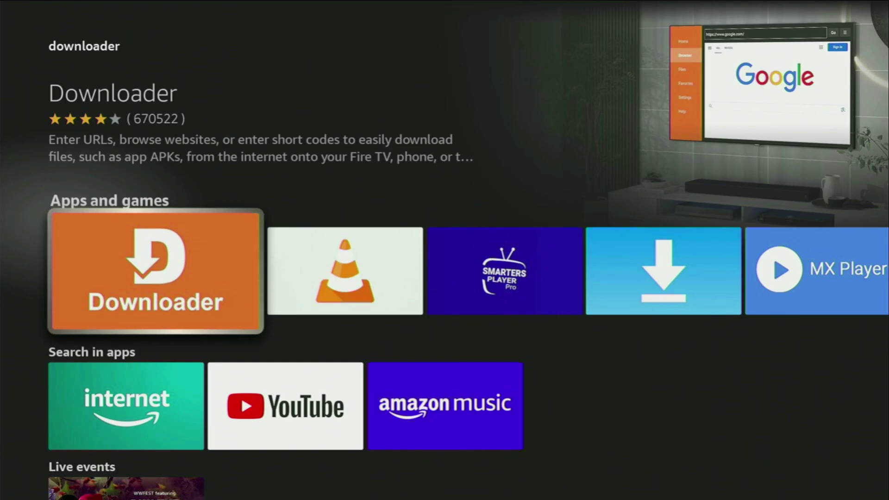
{"action": "key", "text": "Right"}
{"action": "key", "text": "Right"}
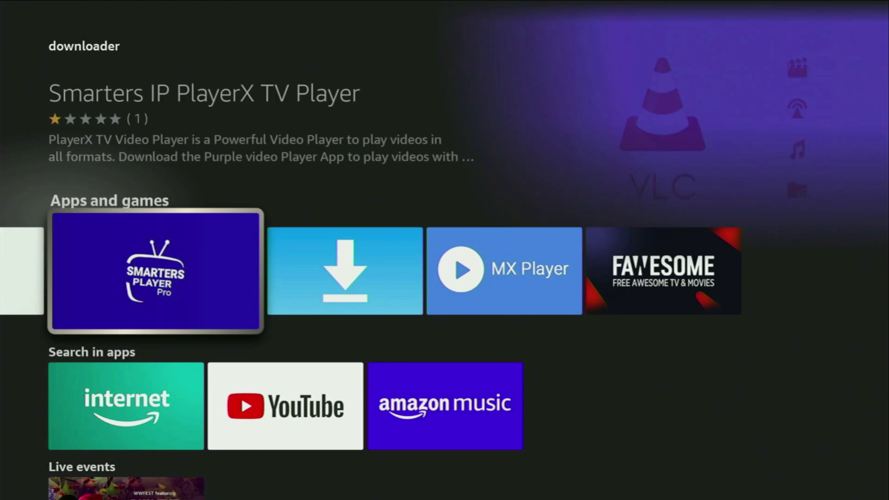
{"action": "key", "text": "Right"}
{"action": "key", "text": "Right"}
{"action": "key", "text": "Down"}
{"action": "key", "text": "Right"}
{"action": "key", "text": "Right"}
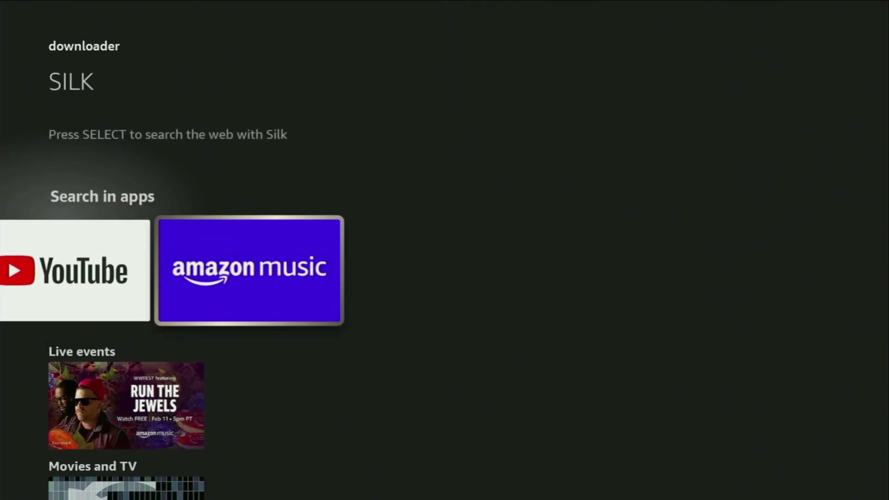
Return to the Fire TV home screen and bring up the settings tiles
{"action": "key", "text": "Home"}
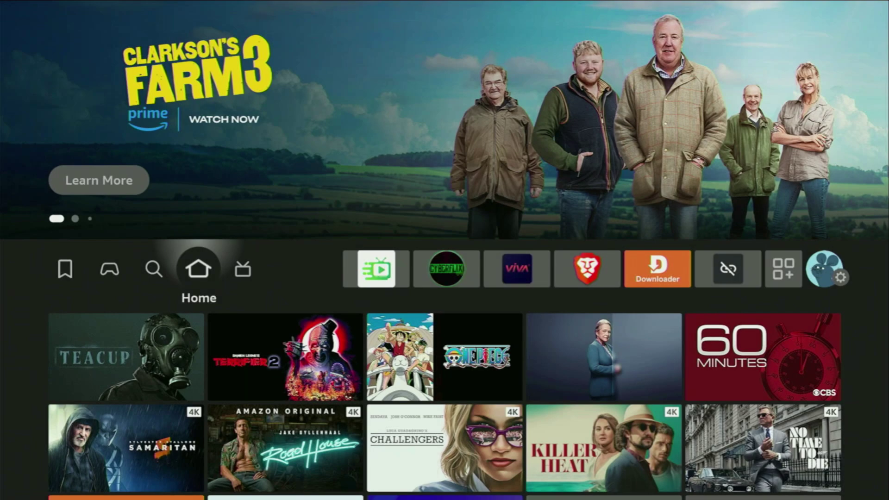
{"action": "key", "text": "Right"}
{"action": "key", "text": "Right"}
{"action": "key", "text": "Right"}
{"action": "key", "text": "Right"}
{"action": "key", "text": "Right"}
{"action": "key", "text": "Right"}
{"action": "key", "text": "Right"}
{"action": "key", "text": "Right"}
{"action": "key", "text": "Right"}
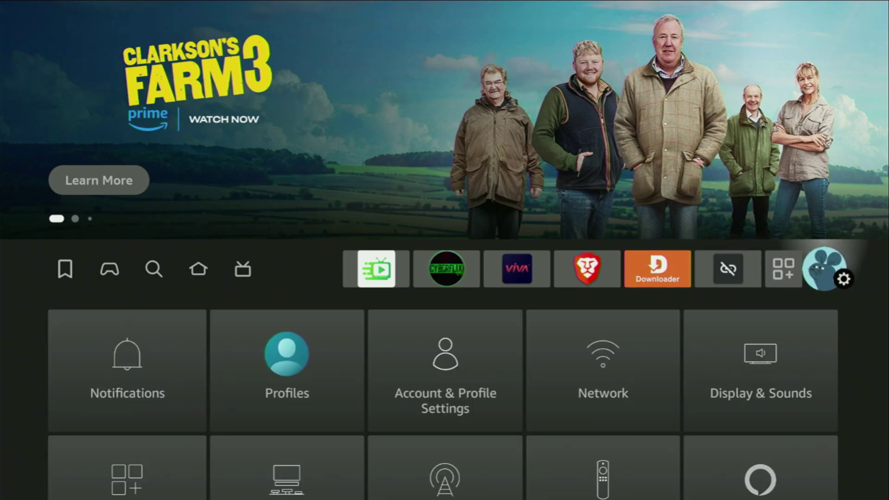
Open the My Fire TV settings
{"action": "key", "text": "Down"}
{"action": "key", "text": "Down"}
{"action": "key", "text": "Right"}
{"action": "key", "text": "Right"}
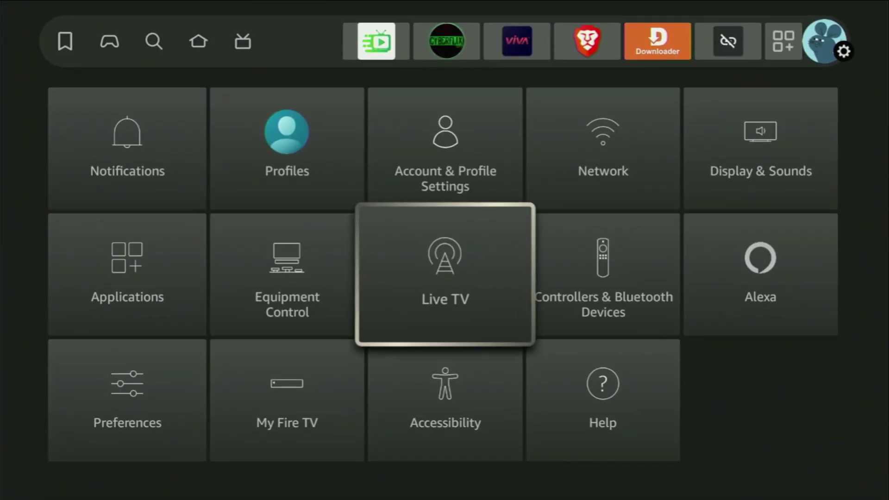
{"action": "key", "text": "Down"}
{"action": "key", "text": "Left"}
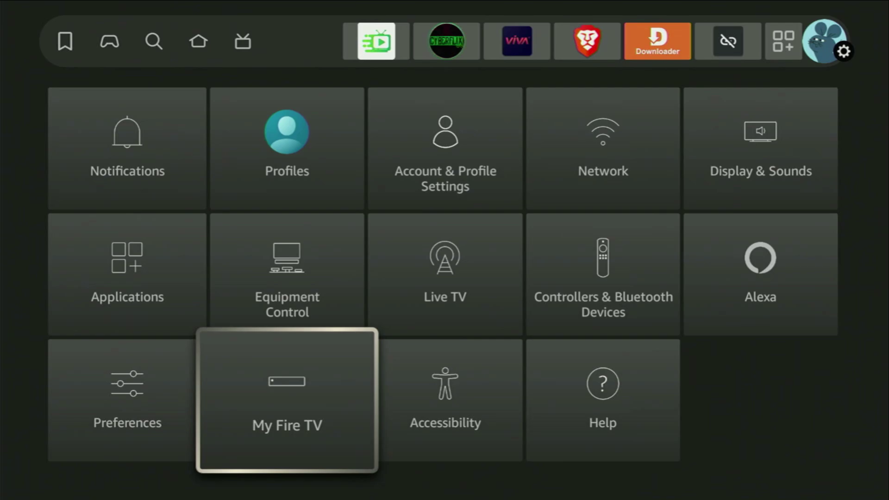
{"action": "key", "text": "Return"}
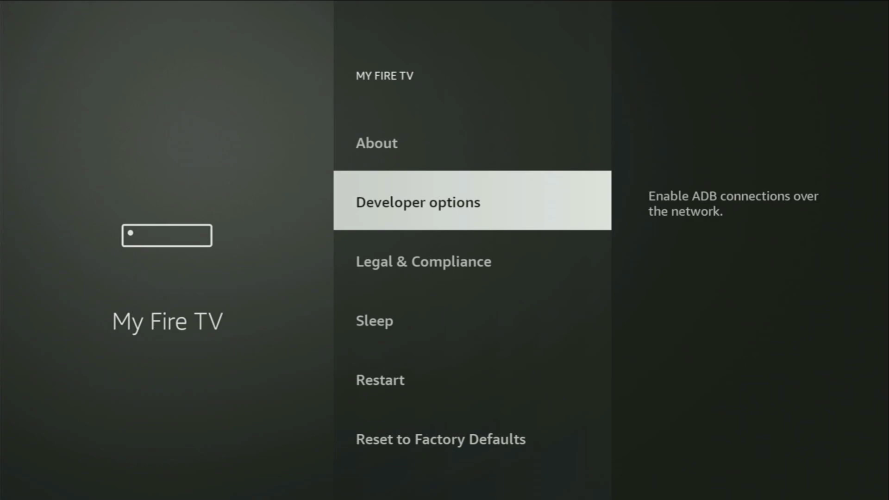
Look through the My Fire TV options, from About and Developer options down to Reset to Factory Defaults
{"action": "key", "text": "Down"}
{"action": "key", "text": "Down"}
{"action": "key", "text": "Down"}
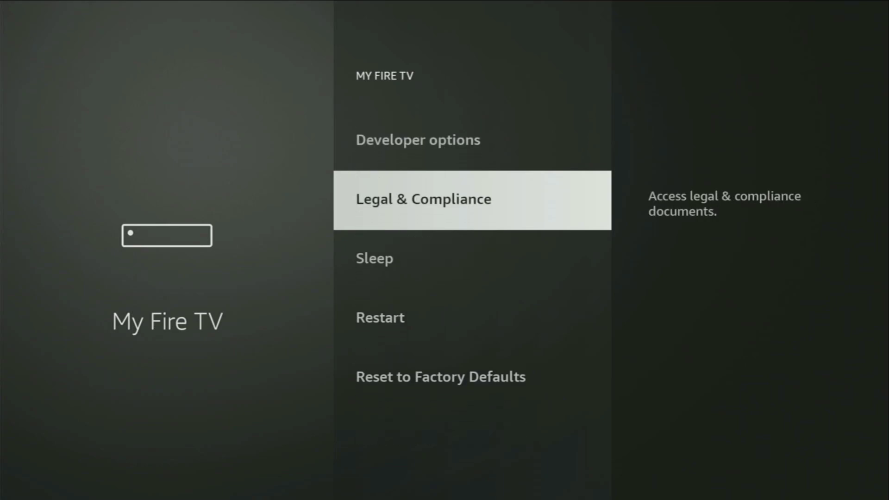
{"action": "key", "text": "Down"}
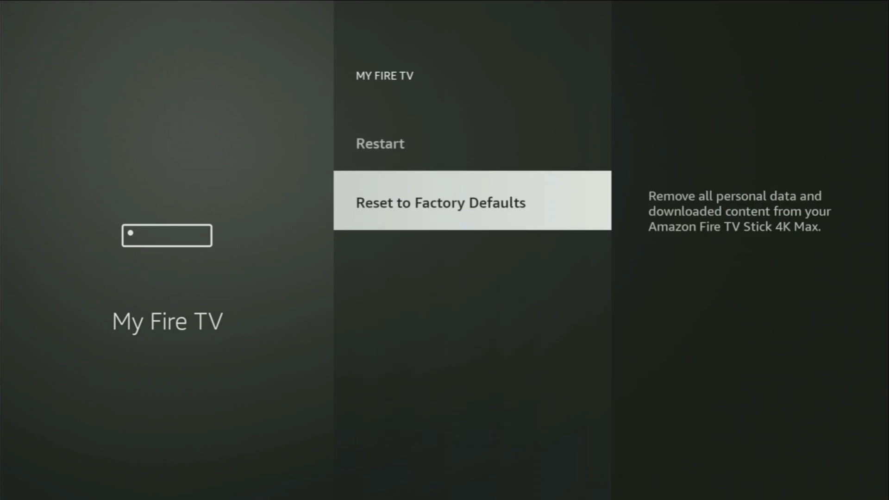
{"action": "key", "text": "Up"}
{"action": "key", "text": "Up"}
{"action": "key", "text": "Up"}
{"action": "key", "text": "Up"}
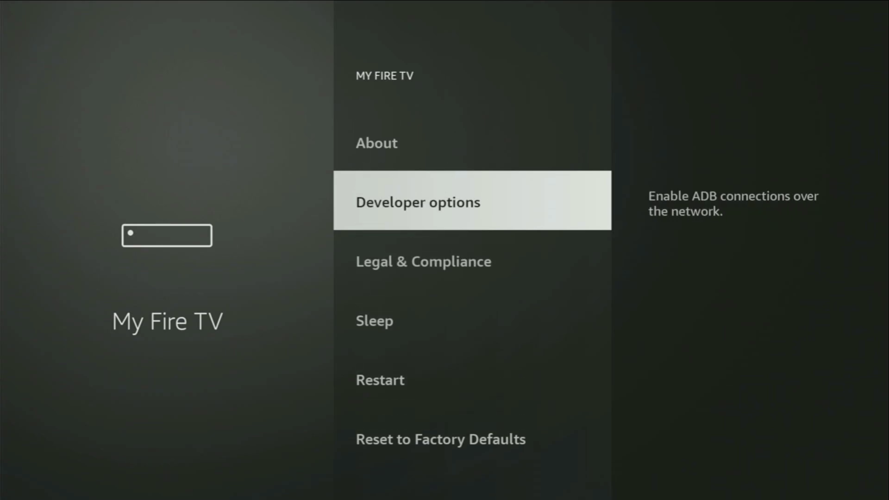
{"action": "key", "text": "Up"}
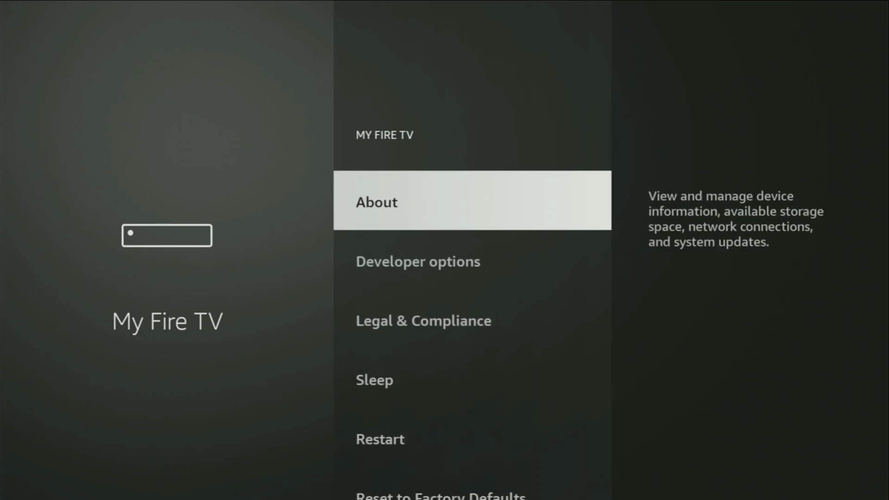
{"action": "key", "text": "Down"}
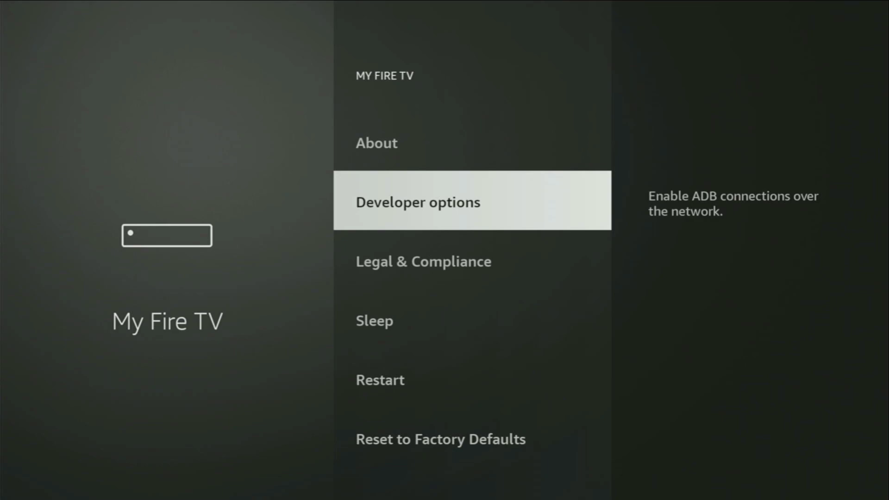
Open the About page, select the Fire TV Stick 4K Max entry repeatedly, and check the Storage entry
{"action": "key", "text": "Up"}
{"action": "key", "text": "Return"}
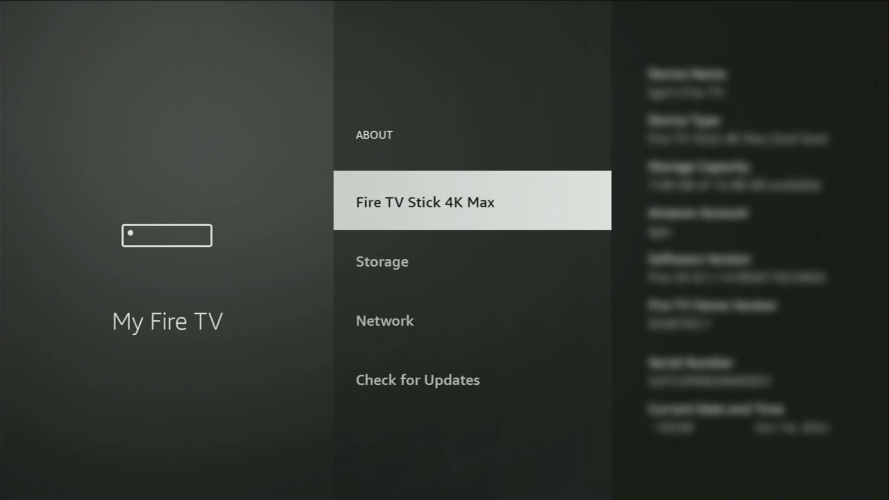
{"action": "key", "text": "Return"}
{"action": "key", "text": "Return"}
{"action": "key", "text": "Down"}
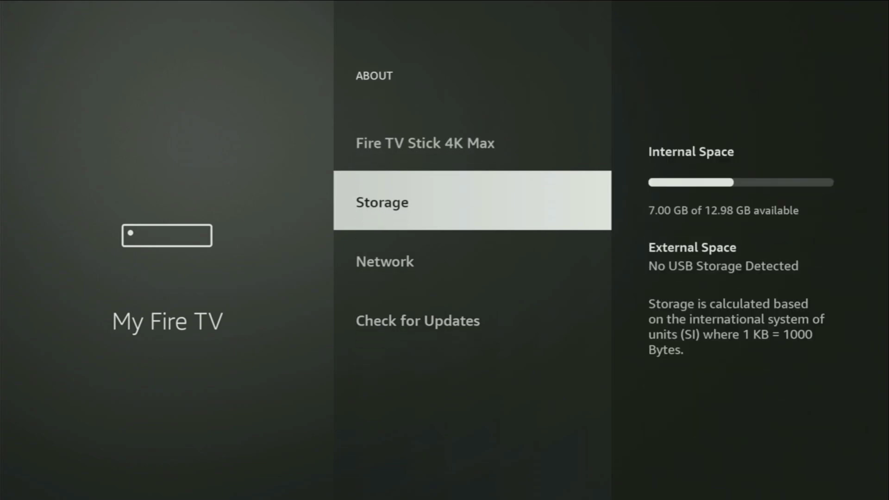
{"action": "key", "text": "Escape"}
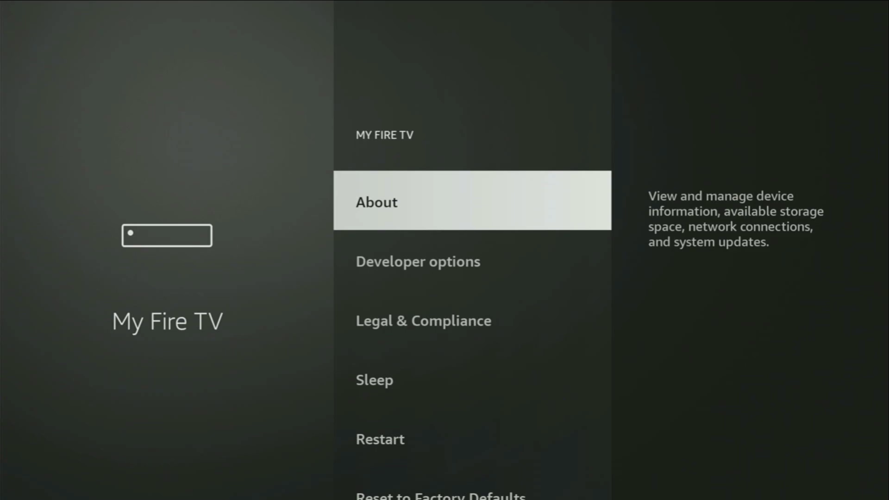
Open the Install unknown apps list within Developer options
{"action": "key", "text": "Down"}
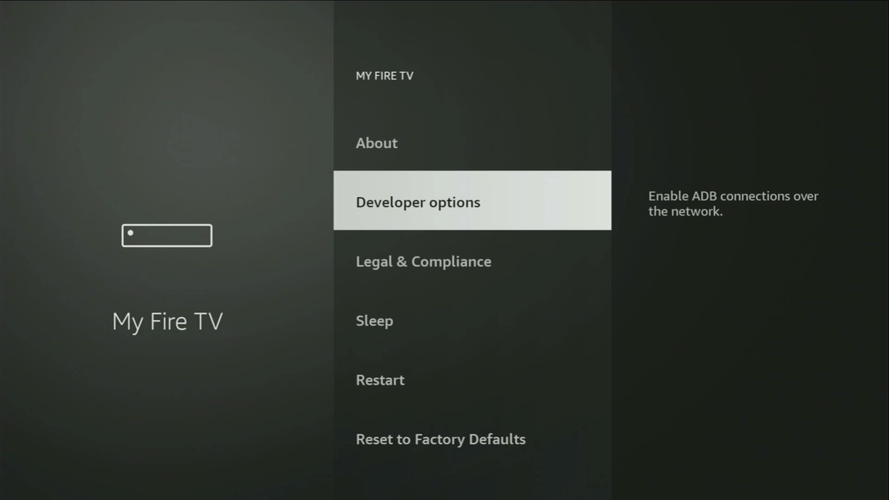
{"action": "key", "text": "Return"}
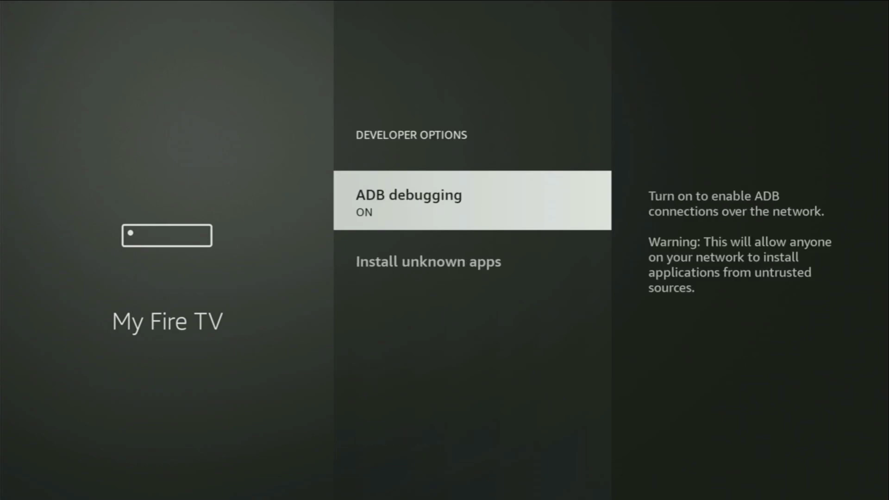
{"action": "key", "text": "Down"}
{"action": "key", "text": "Return"}
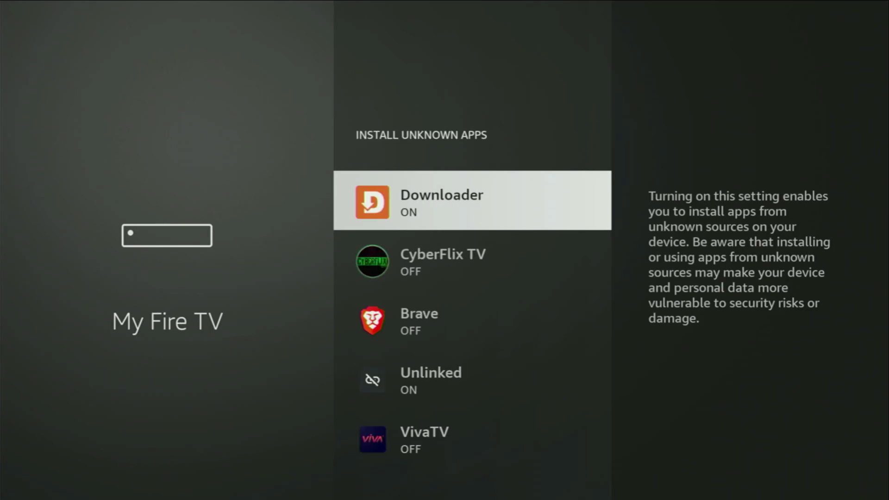
Review the unknown-app installation permissions for Downloader, CyberFlix TV, Brave, Unlinked and VivaTV
{"action": "key", "text": "Down"}
{"action": "key", "text": "Up"}
{"action": "key", "text": "Down"}
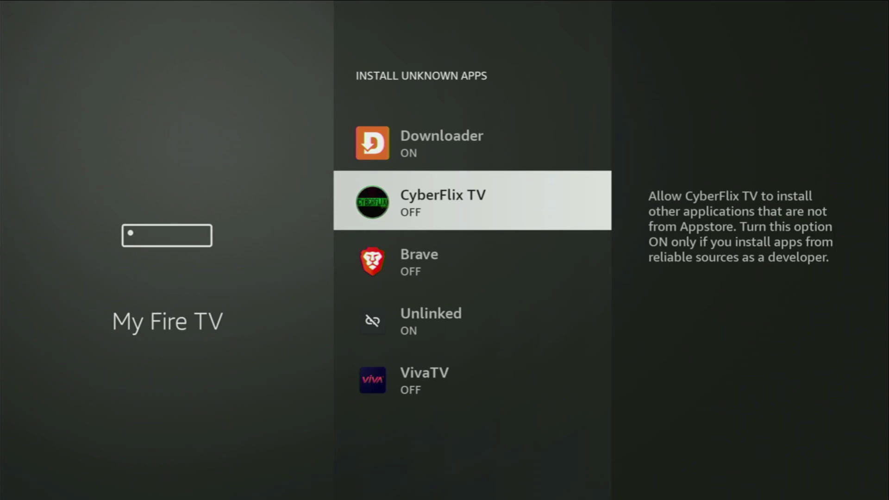
{"action": "key", "text": "Down"}
{"action": "key", "text": "Down"}
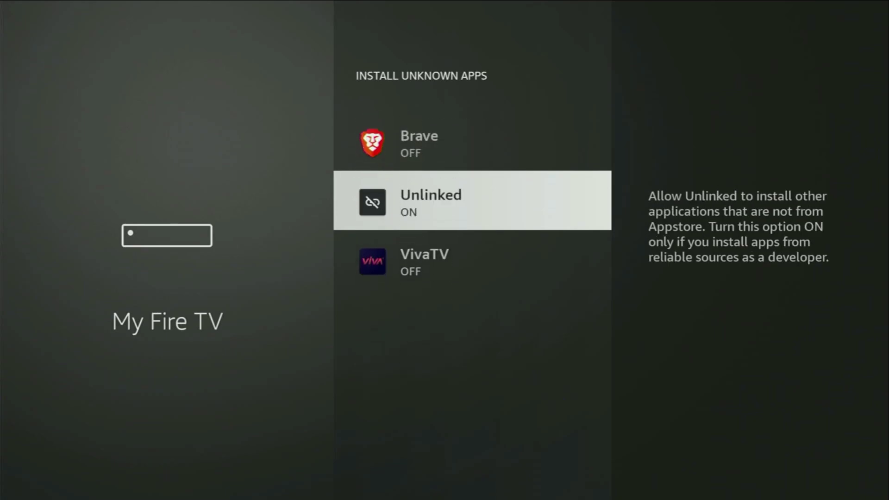
{"action": "key", "text": "Down"}
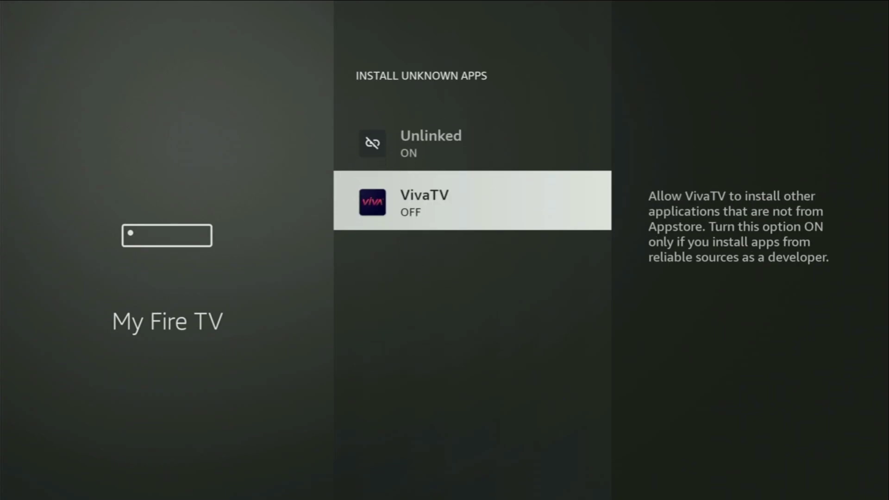
{"action": "key", "text": "Up"}
{"action": "key", "text": "Up"}
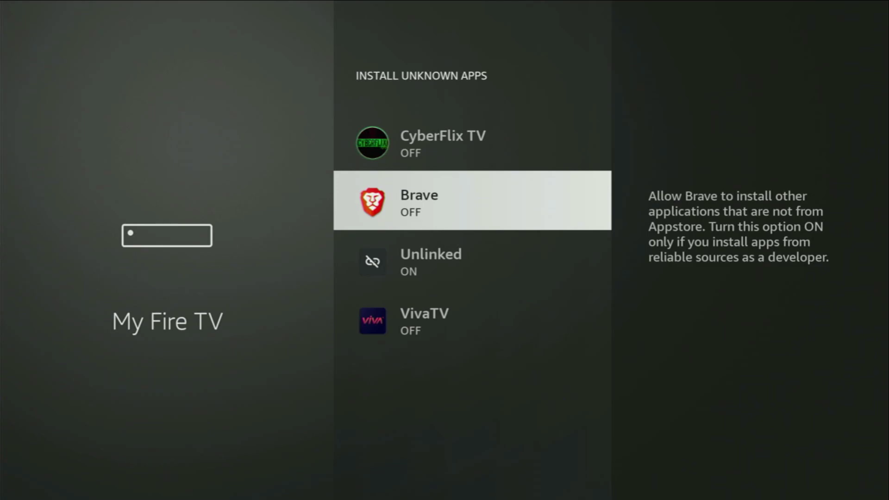
{"action": "key", "text": "Up"}
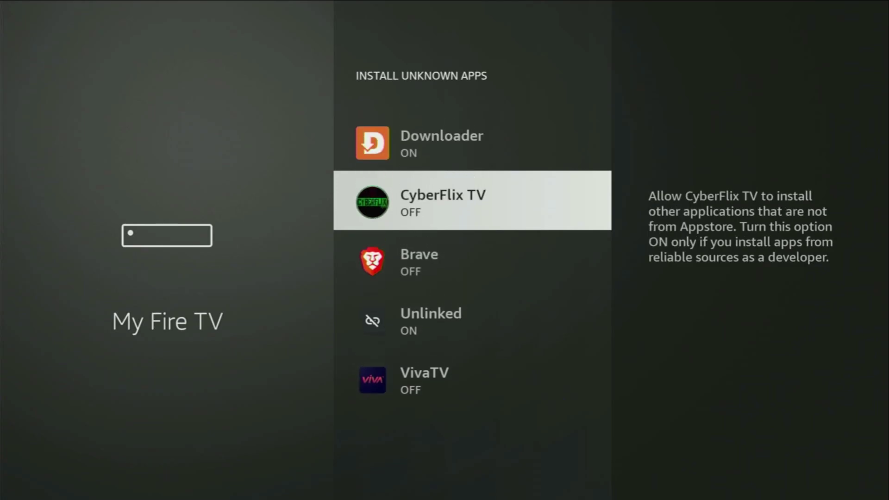
{"action": "key", "text": "Up"}
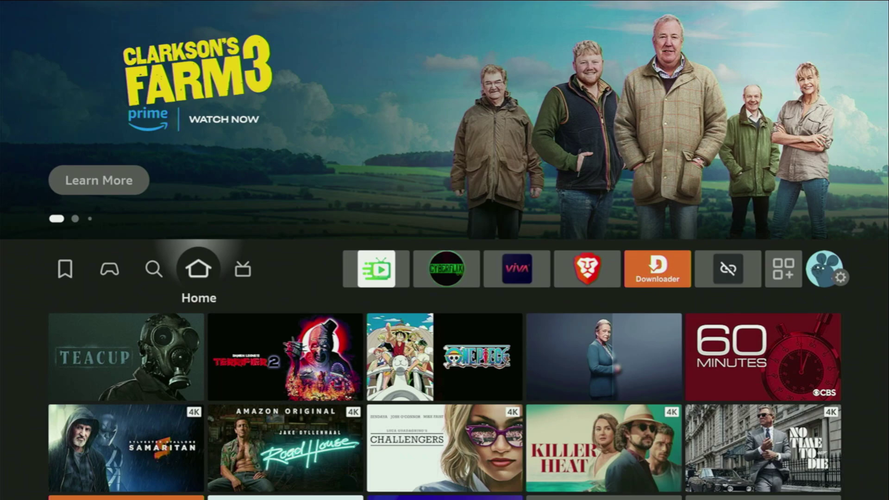
Open the full Your Apps & Channels list from the home screen
{"action": "key", "text": "Right"}
{"action": "key", "text": "Right"}
{"action": "key", "text": "Right"}
{"action": "key", "text": "Right"}
{"action": "key", "text": "Right"}
{"action": "key", "text": "Right"}
{"action": "key", "text": "Right"}
{"action": "key", "text": "Right"}
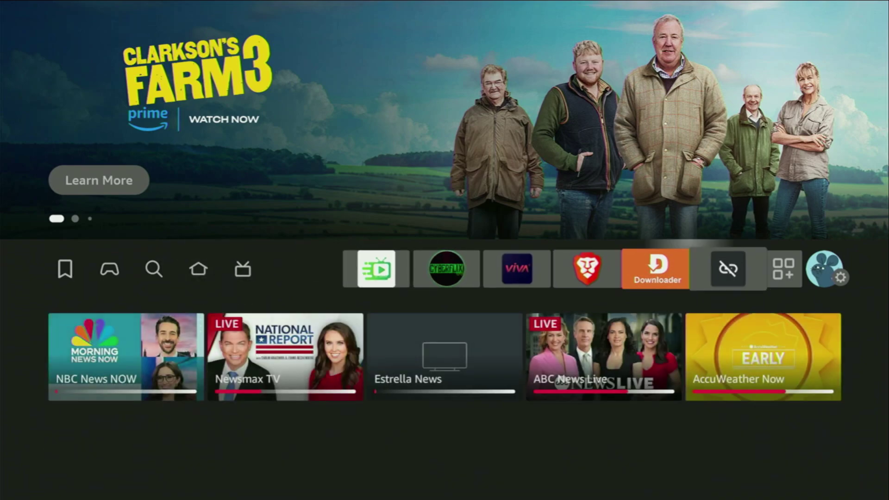
{"action": "key", "text": "Return"}
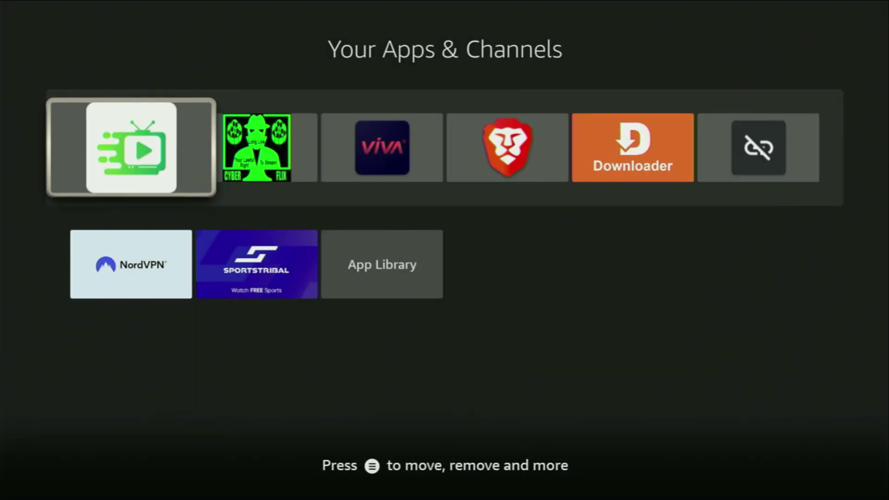
Launch NordVPN from the installed apps
{"action": "key", "text": "Right"}
{"action": "key", "text": "Right"}
{"action": "key", "text": "Right"}
{"action": "key", "text": "Right"}
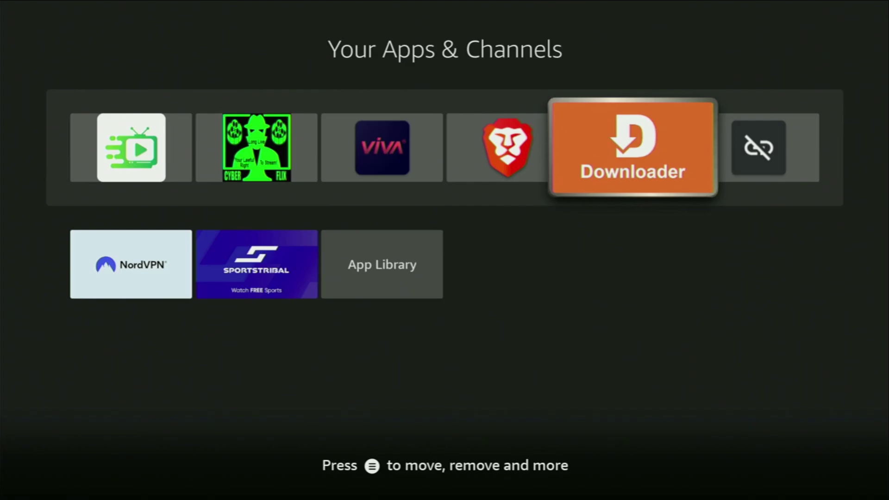
{"action": "key", "text": "Left"}
{"action": "key", "text": "Left"}
{"action": "key", "text": "Left"}
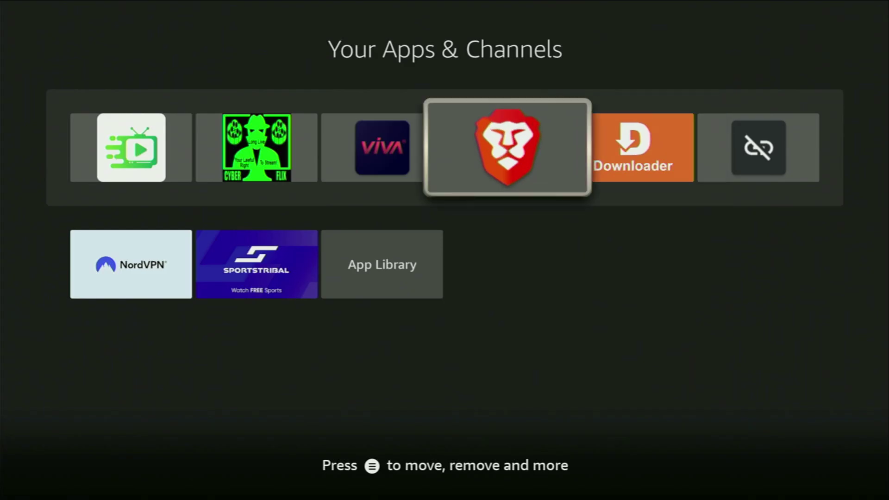
{"action": "key", "text": "Down"}
{"action": "key", "text": "Left"}
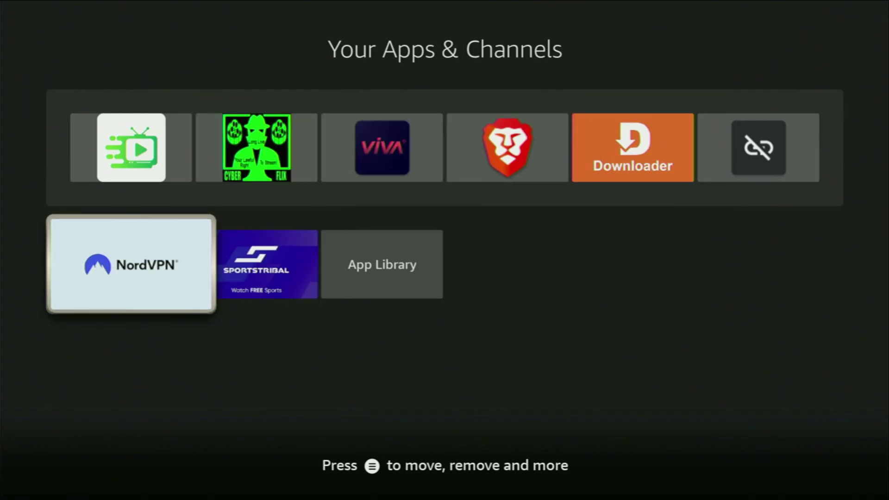
{"action": "key", "text": "Return"}
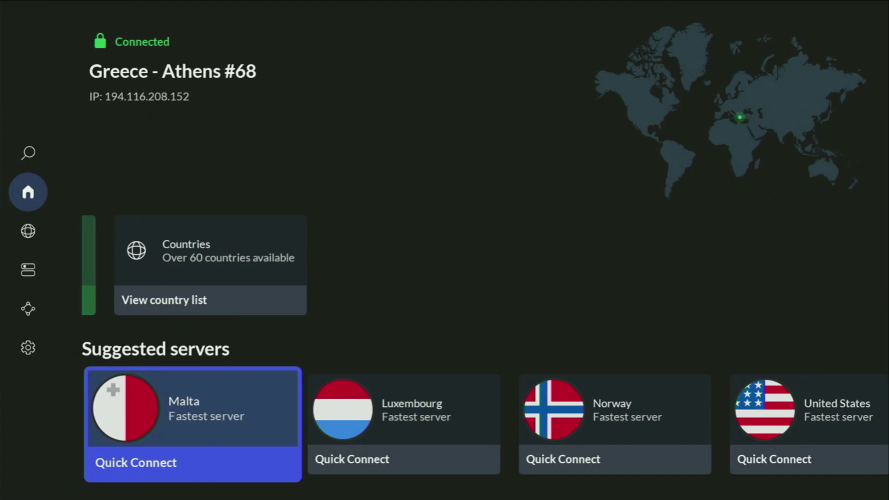
Open the full list of VPN server countries
{"action": "key", "text": "Right"}
{"action": "key", "text": "Right"}
{"action": "key", "text": "Right"}
{"action": "key", "text": "Up"}
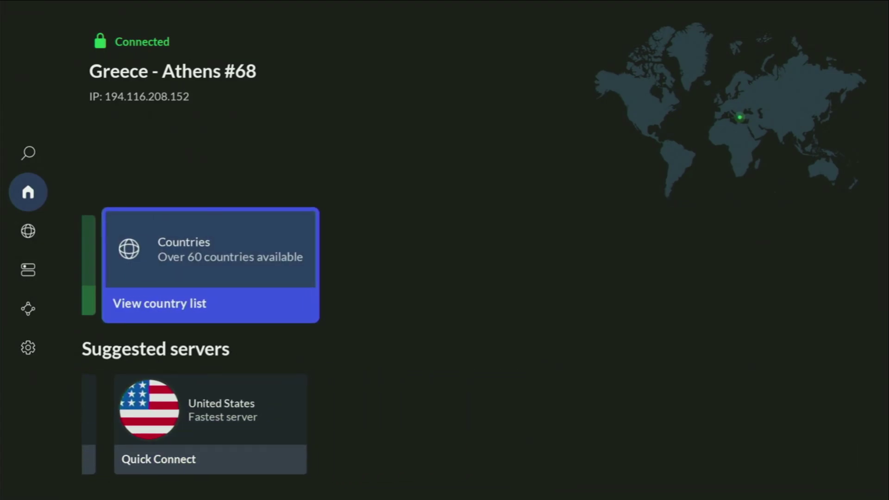
{"action": "key", "text": "Return"}
Browse the VPN server countries from the P group back up to the H group
{"action": "key", "text": "Down"}
{"action": "key", "text": "Down"}
{"action": "key", "text": "Down"}
{"action": "key", "text": "Down"}
{"action": "key", "text": "Down"}
{"action": "key", "text": "Down"}
{"action": "key", "text": "Down"}
{"action": "key", "text": "Down"}
{"action": "key", "text": "Down"}
{"action": "key", "text": "Down"}
{"action": "key", "text": "Down"}
{"action": "key", "text": "Down"}
{"action": "key", "text": "Down"}
{"action": "key", "text": "Down"}
{"action": "key", "text": "Down"}
{"action": "key", "text": "Right"}
{"action": "key", "text": "Right"}
{"action": "key", "text": "Right"}
{"action": "key", "text": "Right"}
{"action": "key", "text": "Right"}
{"action": "key", "text": "Right"}
{"action": "key", "text": "Right"}
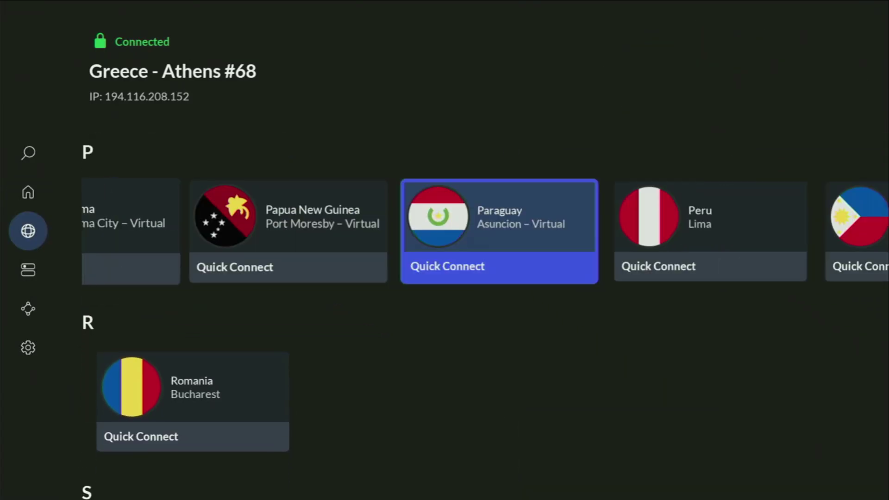
{"action": "key", "text": "Up"}
{"action": "key", "text": "Right"}
{"action": "key", "text": "Right"}
{"action": "key", "text": "Right"}
{"action": "key", "text": "Right"}
{"action": "key", "text": "Right"}
{"action": "key", "text": "Up"}
{"action": "key", "text": "Right"}
{"action": "key", "text": "Right"}
{"action": "key", "text": "Right"}
{"action": "key", "text": "Right"}
{"action": "key", "text": "Right"}
{"action": "key", "text": "Right"}
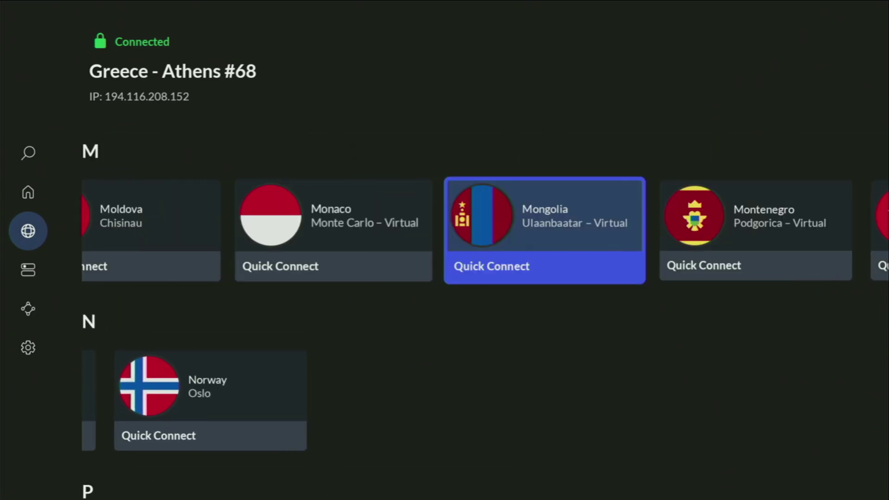
{"action": "key", "text": "Up"}
{"action": "key", "text": "Right"}
{"action": "key", "text": "Right"}
{"action": "key", "text": "Right"}
{"action": "key", "text": "Right"}
{"action": "key", "text": "Right"}
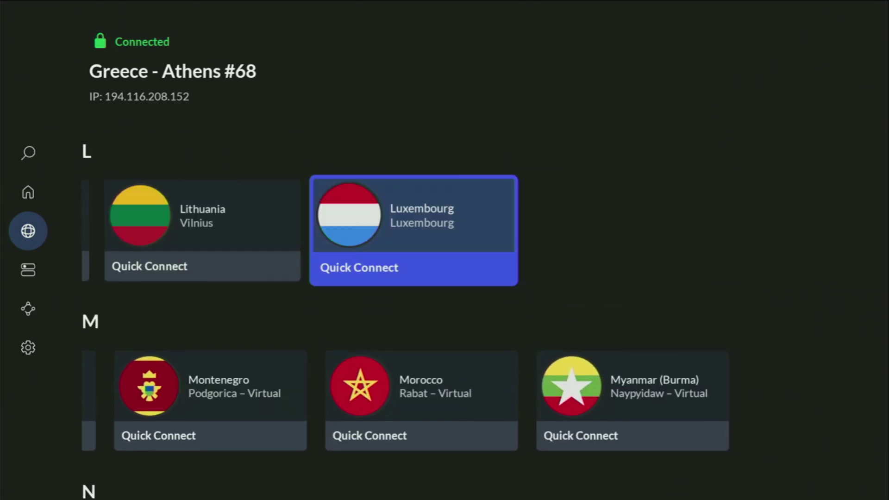
{"action": "key", "text": "Up"}
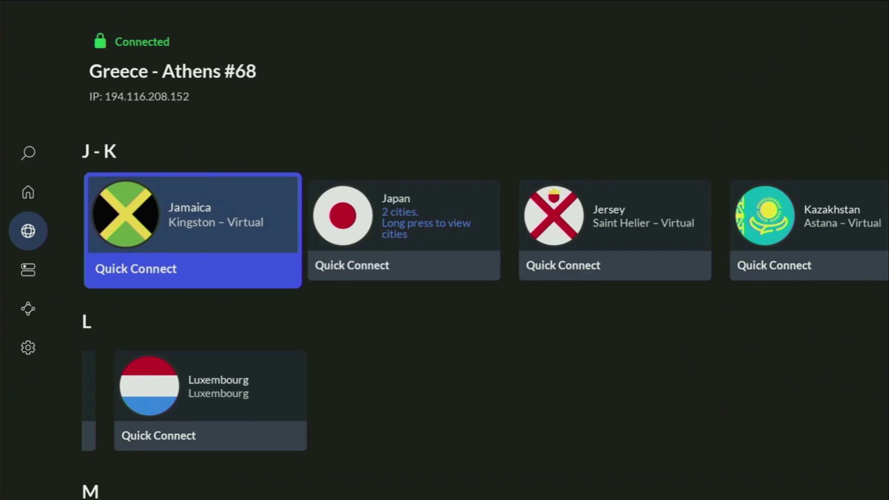
{"action": "key", "text": "Right"}
{"action": "key", "text": "Right"}
{"action": "key", "text": "Right"}
{"action": "key", "text": "Right"}
{"action": "key", "text": "Up"}
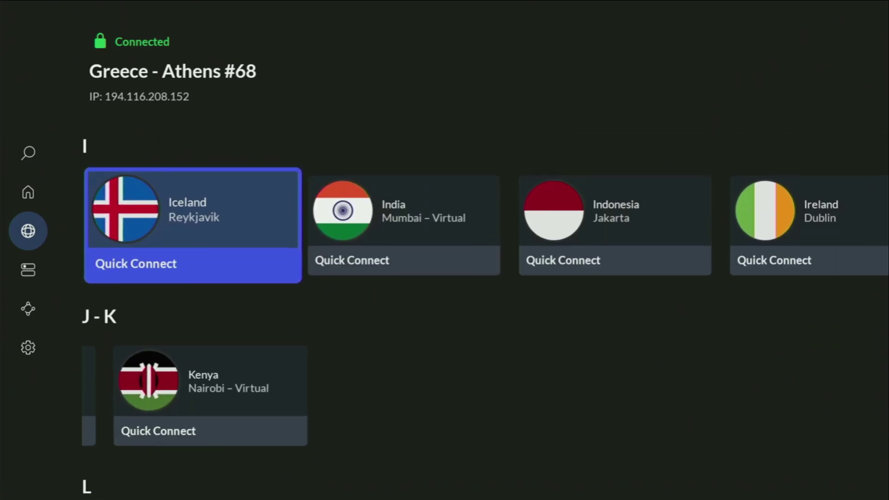
{"action": "key", "text": "Right"}
{"action": "key", "text": "Right"}
{"action": "key", "text": "Right"}
{"action": "key", "text": "Right"}
{"action": "key", "text": "Right"}
{"action": "key", "text": "Up"}
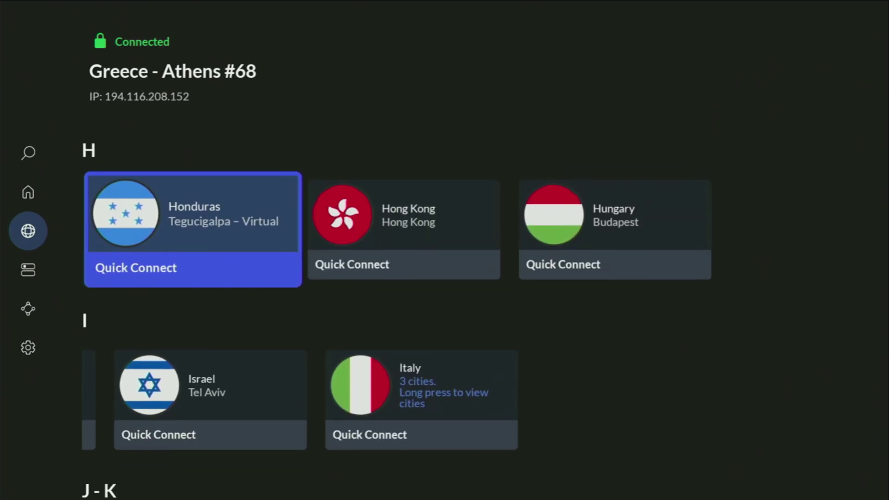
{"action": "key", "text": "Right"}
{"action": "key", "text": "Right"}
Connect the VPN to Germany from the G group of countries
{"action": "key", "text": "Up"}
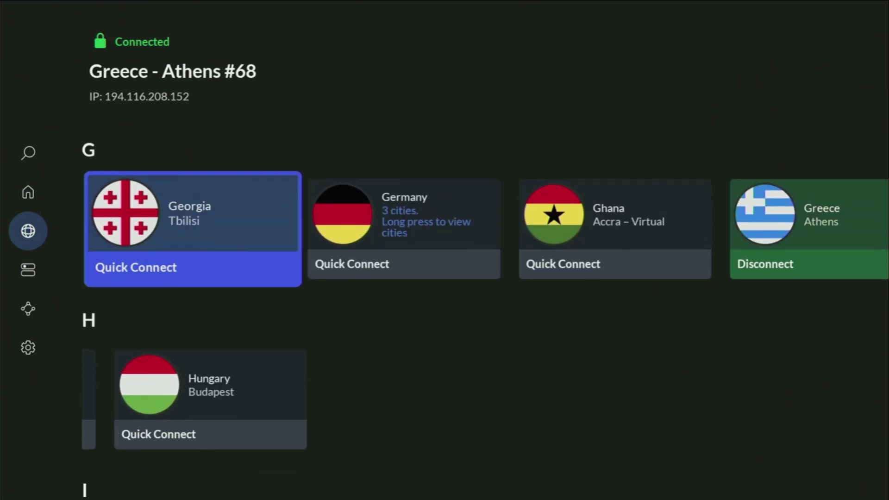
{"action": "key", "text": "Right"}
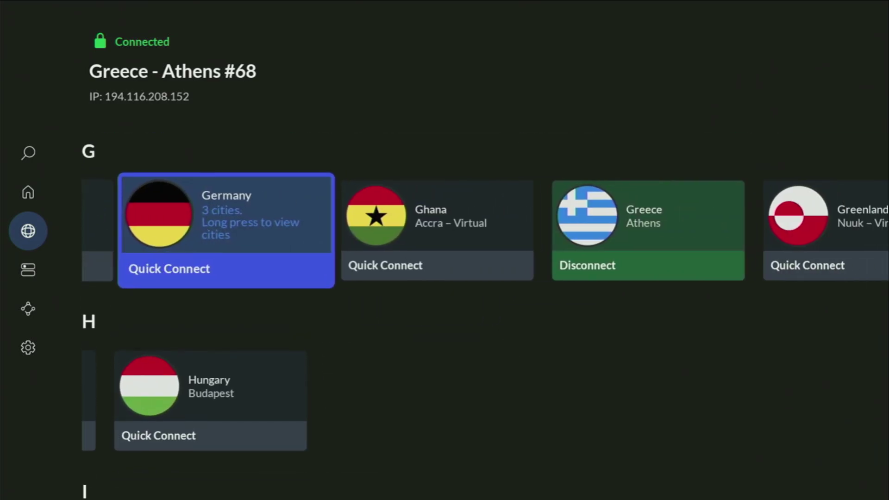
{"action": "key", "text": "Return"}
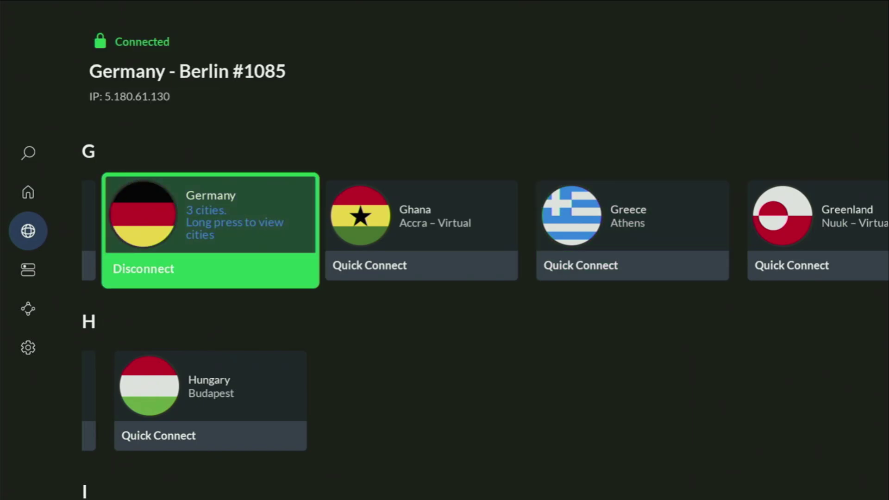
Browse the remaining G countries and the D - F group of VPN servers
{"action": "key", "text": "Right"}
{"action": "key", "text": "Right"}
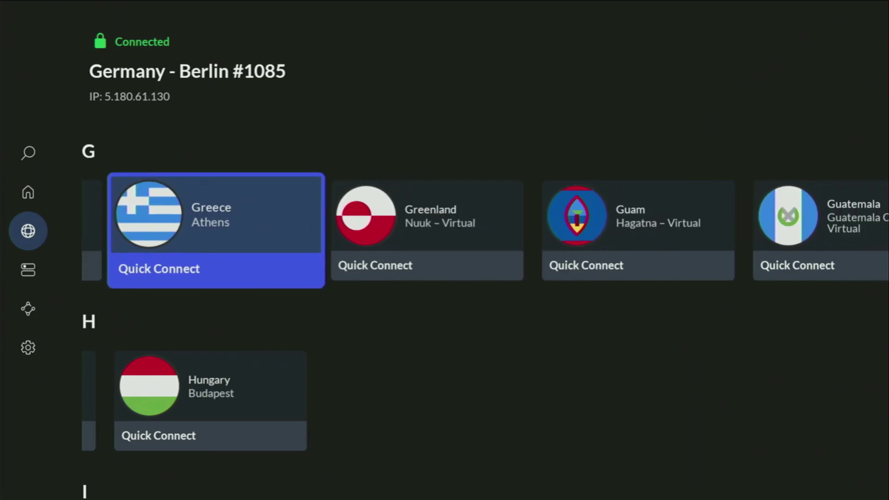
{"action": "key", "text": "Right"}
{"action": "key", "text": "Up"}
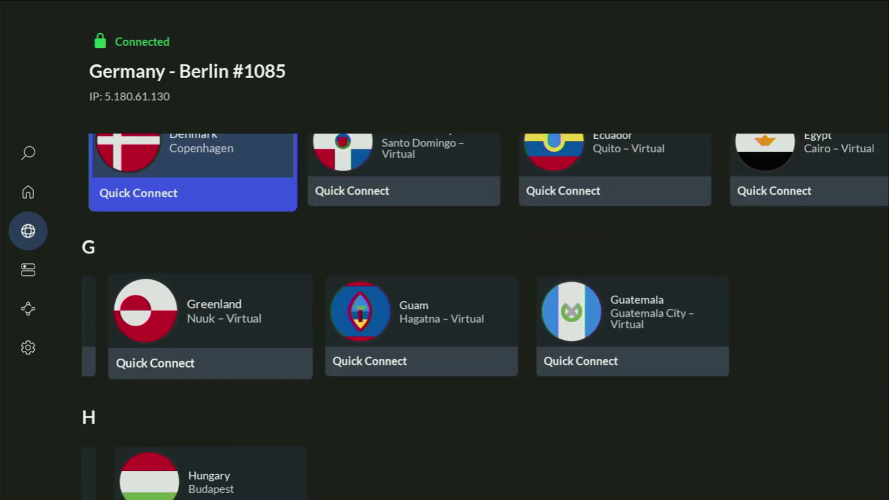
{"action": "key", "text": "Right"}
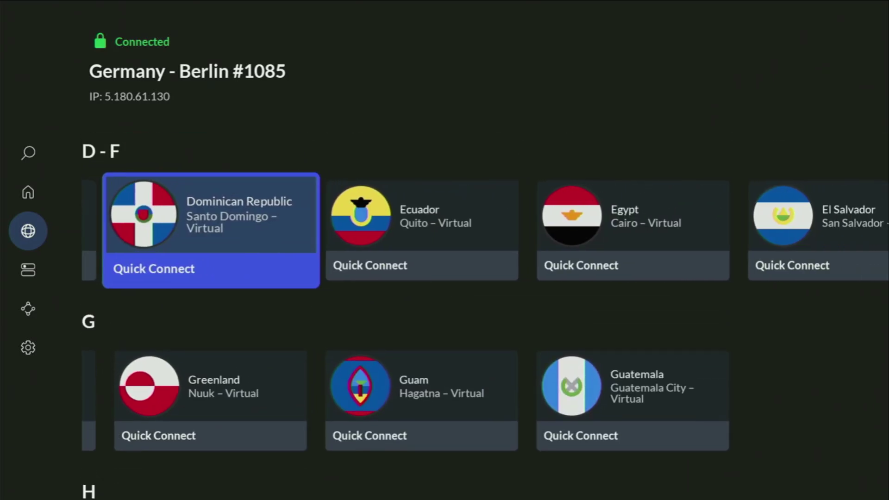
{"action": "key", "text": "Right"}
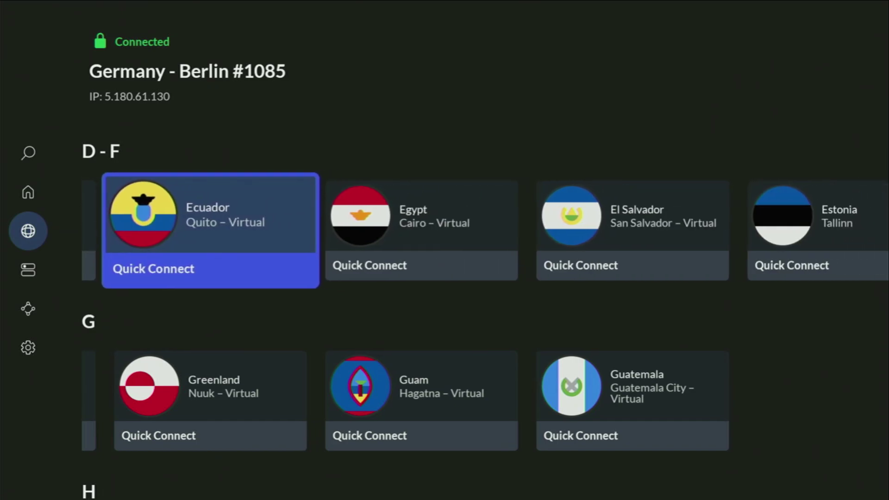
{"action": "key", "text": "Right"}
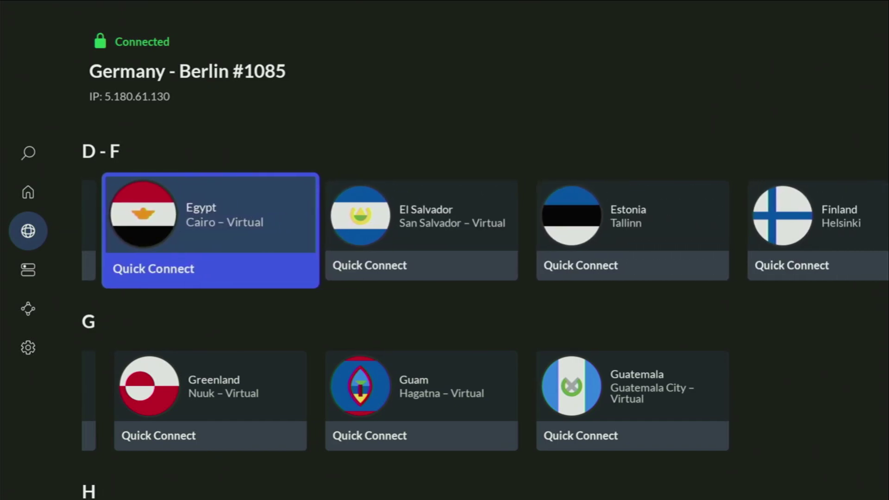
{"action": "key", "text": "Right"}
{"action": "key", "text": "Right"}
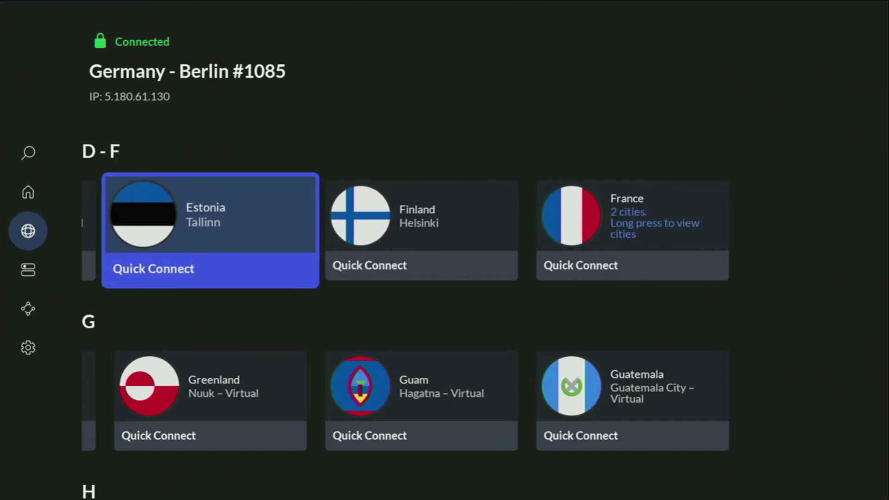
{"action": "key", "text": "Right"}
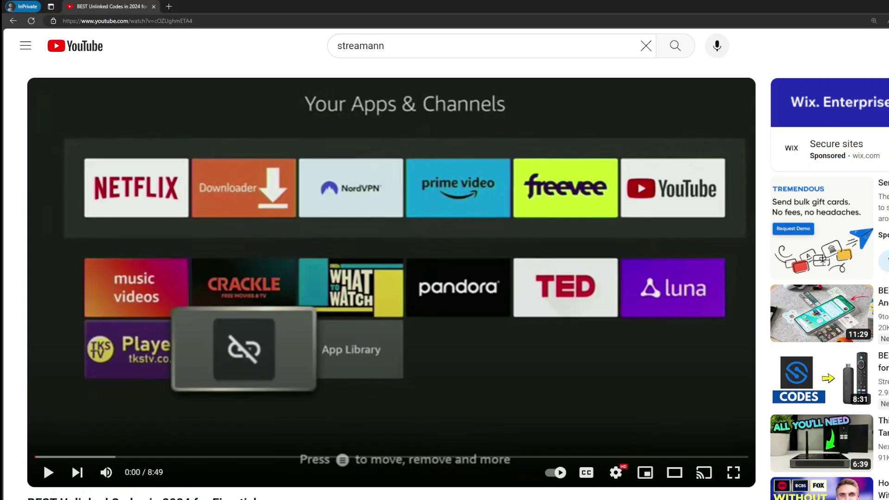
On the video's YouTube page in the browser, expand the description and open the topvpnoffer.com NordVPN offer from the pinned comment
{"action": "scroll", "coordinate": [310, 287], "scroll_direction": "down", "scroll_amount": 7}
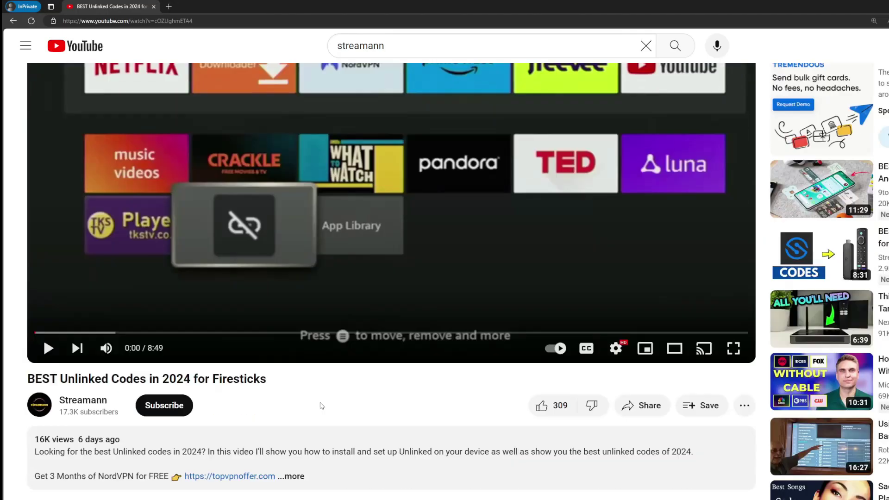
{"action": "left_click", "coordinate": [309, 287]}
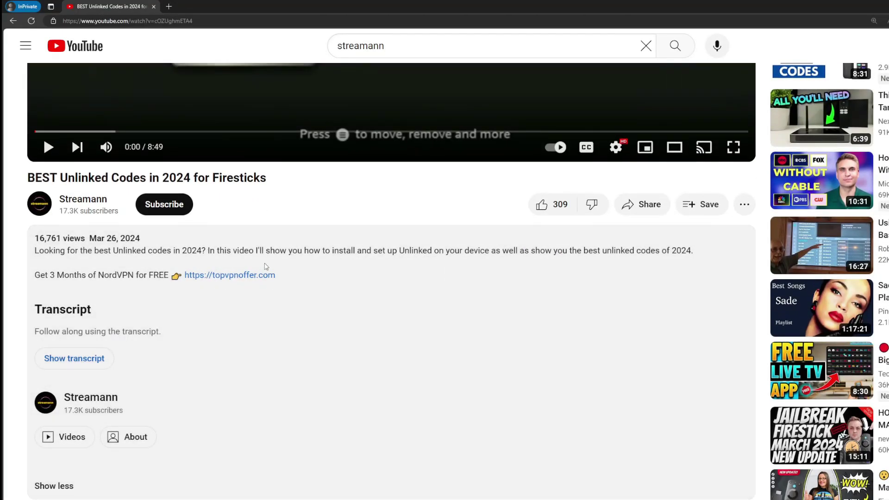
{"action": "scroll", "coordinate": [262, 284], "scroll_direction": "down", "scroll_amount": 5}
{"action": "left_click_drag", "start_coordinate": [303, 382], "coordinate": [238, 369]}
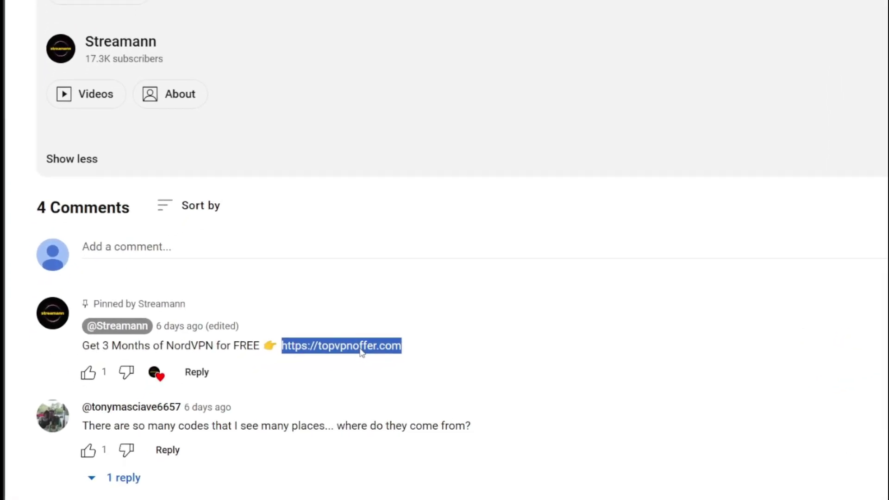
{"action": "left_click", "coordinate": [387, 337]}
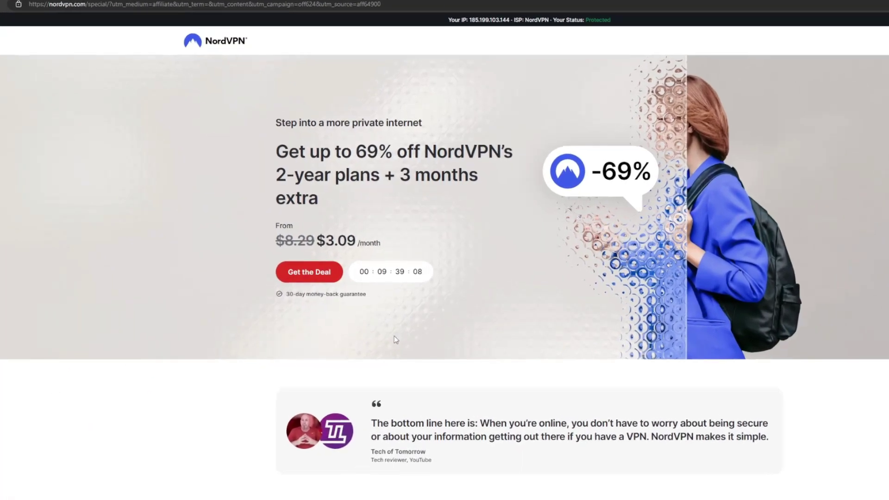
{"action": "left_click_drag", "start_coordinate": [398, 173], "coordinate": [487, 197]}
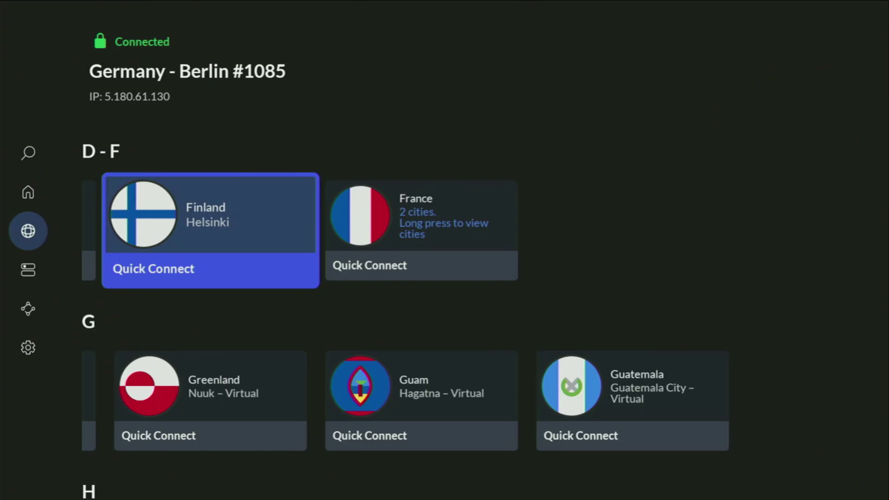
Return to the Fire TV home screen and launch Downloader from the app row
{"action": "key", "text": "Home"}
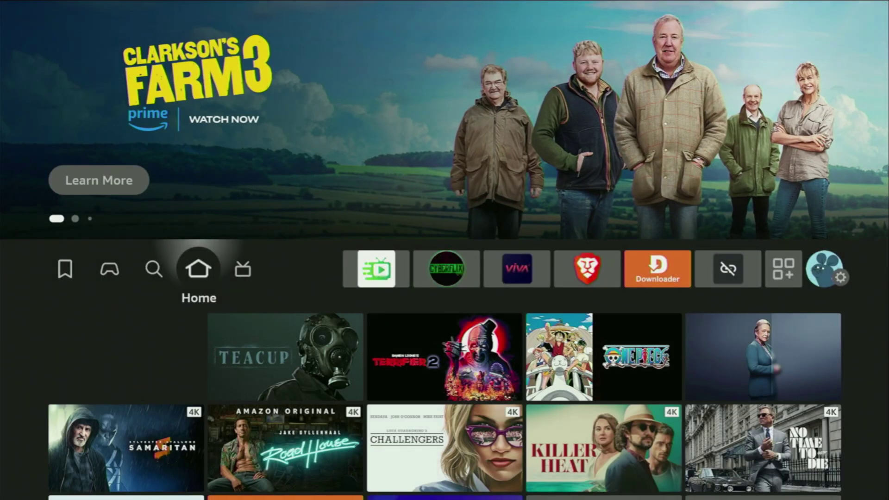
{"action": "key", "text": "Right"}
{"action": "key", "text": "Right"}
{"action": "key", "text": "Right"}
{"action": "key", "text": "Right"}
{"action": "key", "text": "Right"}
{"action": "key", "text": "Right"}
{"action": "key", "text": "Return"}
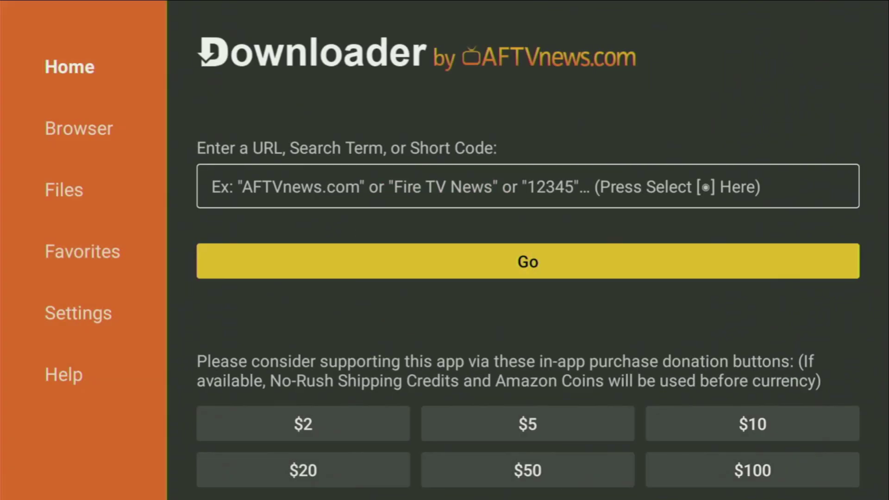
Enter weyd.app as the URL in Downloader and load the website
{"action": "key", "text": "Up"}
{"action": "key", "text": "Return"}
{"action": "key", "text": "Right"}
{"action": "key", "text": "Right"}
{"action": "key", "text": "Right"}
{"action": "key", "text": "Down"}
{"action": "key", "text": "Down"}
{"action": "key", "text": "Left"}
{"action": "key", "text": "Return"}
{"action": "key", "text": "Up"}
{"action": "key", "text": "Up"}
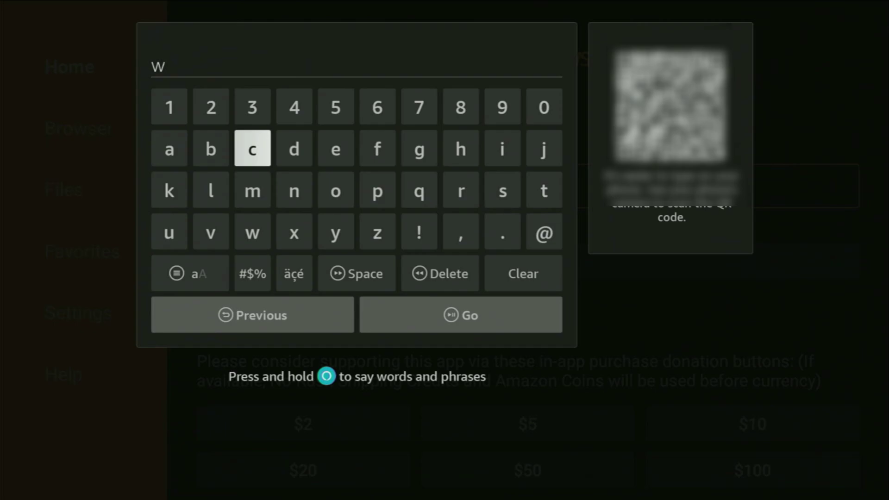
{"action": "key", "text": "Right"}
{"action": "key", "text": "Right"}
{"action": "key", "text": "Return"}
{"action": "key", "text": "Down"}
{"action": "key", "text": "Down"}
{"action": "key", "text": "Down"}
{"action": "key", "text": "Up"}
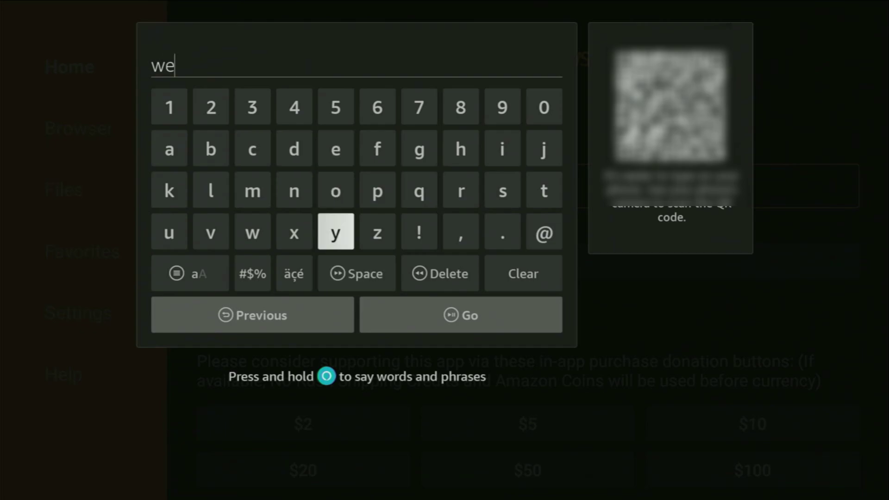
{"action": "key", "text": "Return"}
{"action": "key", "text": "Up"}
{"action": "key", "text": "Up"}
{"action": "key", "text": "Left"}
{"action": "key", "text": "Return"}
{"action": "key", "text": "Down"}
{"action": "key", "text": "Right"}
{"action": "key", "text": "Right"}
{"action": "key", "text": "Right"}
{"action": "key", "text": "Right"}
{"action": "key", "text": "Right"}
{"action": "key", "text": "Down"}
{"action": "key", "text": "Return"}
{"action": "key", "text": "Up"}
{"action": "key", "text": "Up"}
{"action": "key", "text": "Left"}
{"action": "key", "text": "Left"}
{"action": "key", "text": "Left"}
{"action": "key", "text": "Left"}
{"action": "key", "text": "Left"}
{"action": "key", "text": "Left"}
{"action": "key", "text": "Left"}
{"action": "key", "text": "Return"}
{"action": "key", "text": "Down"}
{"action": "key", "text": "Right"}
{"action": "key", "text": "Right"}
{"action": "key", "text": "Right"}
{"action": "key", "text": "Right"}
{"action": "key", "text": "Right"}
{"action": "key", "text": "Return"}
{"action": "key", "text": "Return"}
{"action": "key", "text": "Down"}
{"action": "key", "text": "Down"}
{"action": "key", "text": "Down"}
{"action": "key", "text": "Right"}
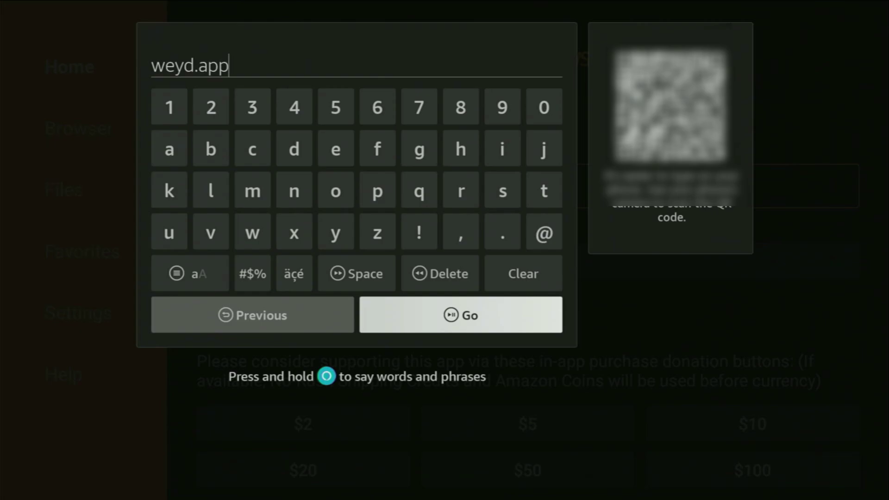
{"action": "key", "text": "Return"}
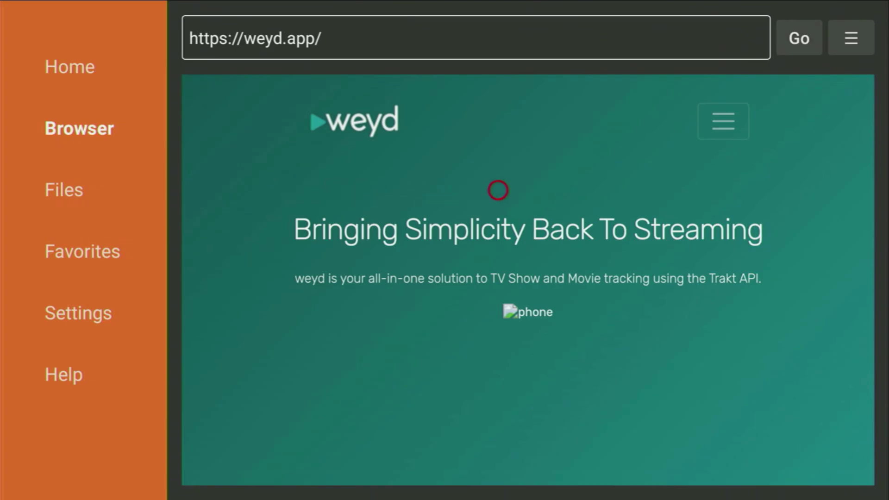
Download the weyd APK through the Direct Link in the site's Download Here section and install it
{"action": "scroll", "coordinate": [699, 466], "scroll_direction": "down", "scroll_amount": 2}
{"action": "scroll", "coordinate": [699, 467], "scroll_direction": "down", "scroll_amount": 3}
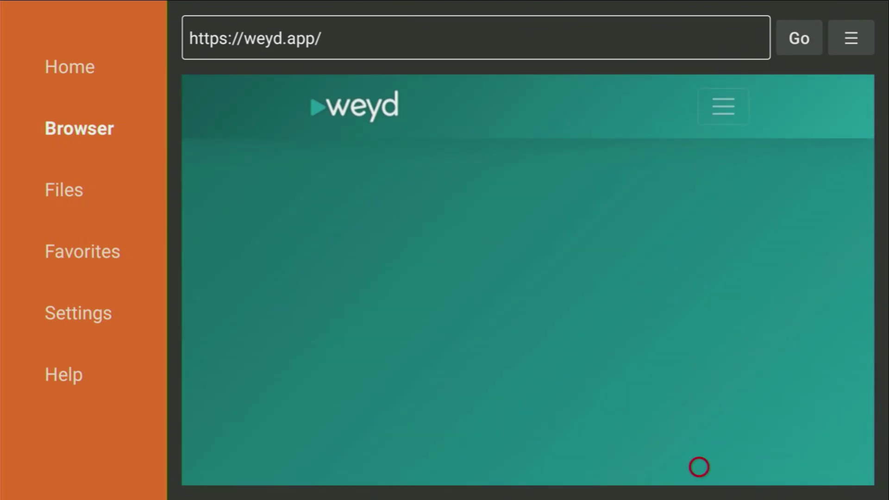
{"action": "scroll", "coordinate": [698, 467], "scroll_direction": "down", "scroll_amount": 3}
{"action": "scroll", "coordinate": [699, 467], "scroll_direction": "down", "scroll_amount": 4}
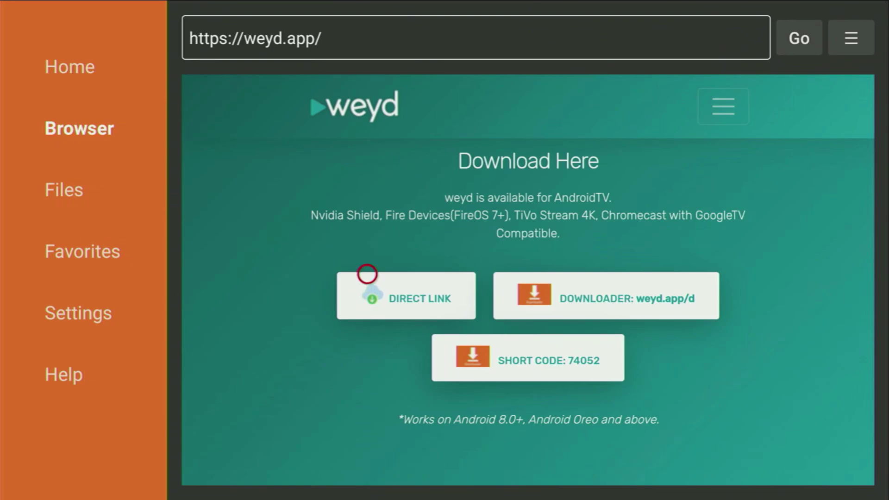
{"action": "scroll", "coordinate": [367, 466], "scroll_direction": "down", "scroll_amount": 1}
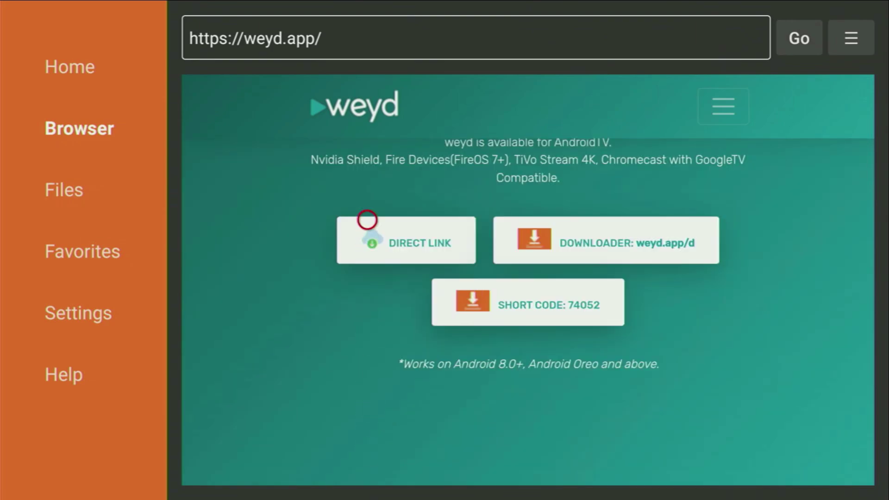
{"action": "left_click", "coordinate": [413, 220]}
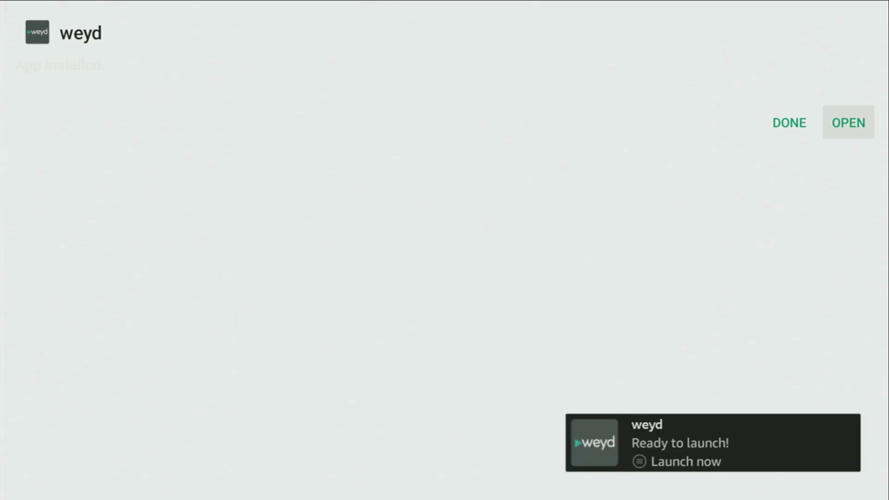
Close the installer without opening weyd and delete the downloaded weyd.apk file
{"action": "key", "text": "Left"}
{"action": "key", "text": "Return"}
{"action": "key", "text": "Right"}
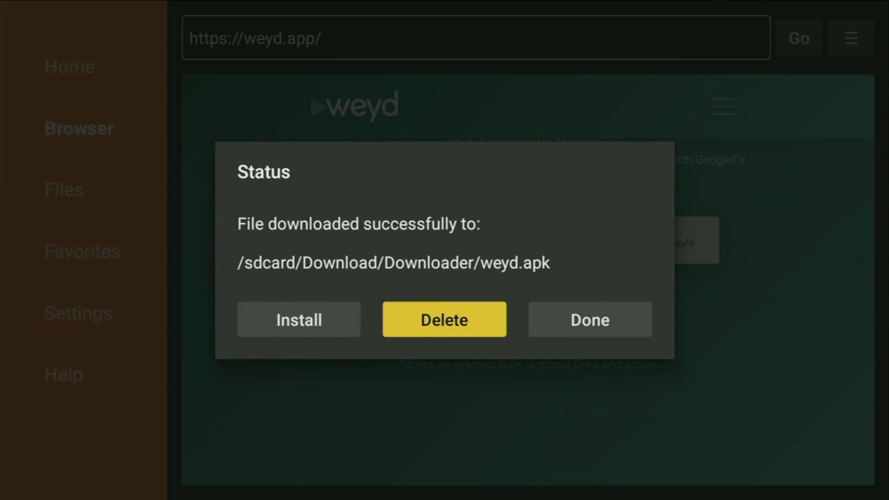
{"action": "key", "text": "Return"}
{"action": "key", "text": "Left"}
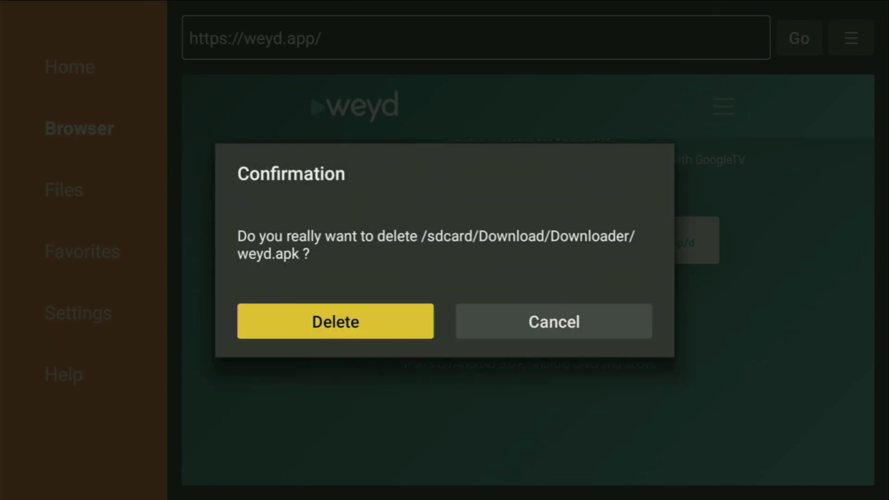
{"action": "key", "text": "Return"}
Look through the weydSUB information on the weyd website and return to the Fire TV home screen
{"action": "key", "text": "Down"}
{"action": "key", "text": "Down"}
{"action": "key", "text": "Down"}
{"action": "key", "text": "Down"}
{"action": "key", "text": "Down"}
{"action": "key", "text": "Down"}
{"action": "key", "text": "Down"}
{"action": "key", "text": "Down"}
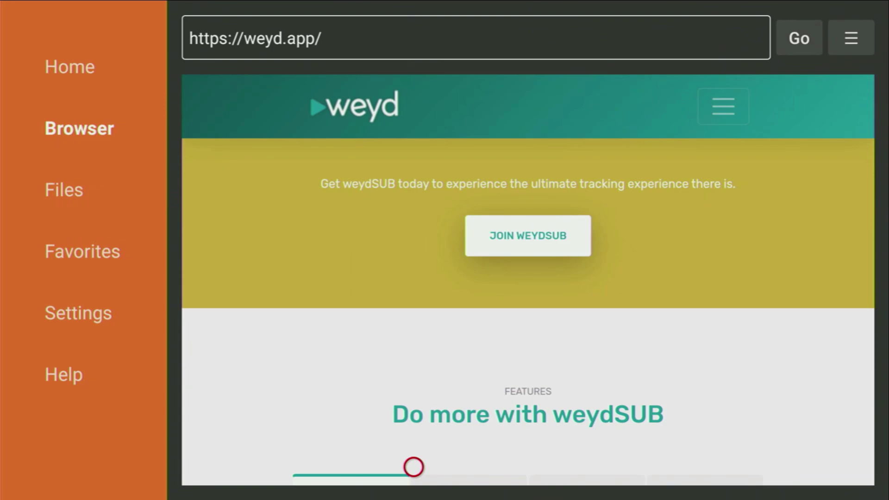
{"action": "key", "text": "Home"}
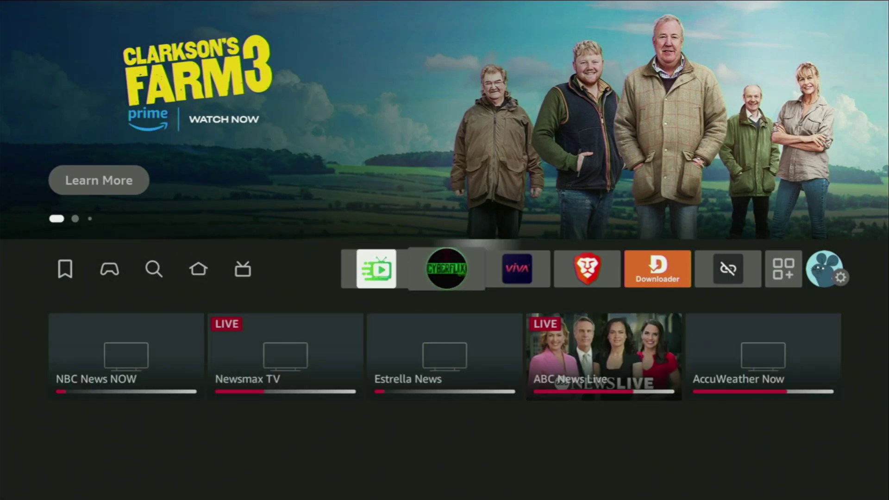
Open the full Your Apps & Channels list from the Fire TV home screen
{"action": "key", "text": "Right"}
{"action": "key", "text": "Right"}
{"action": "key", "text": "Right"}
{"action": "key", "text": "Right"}
{"action": "key", "text": "Return"}
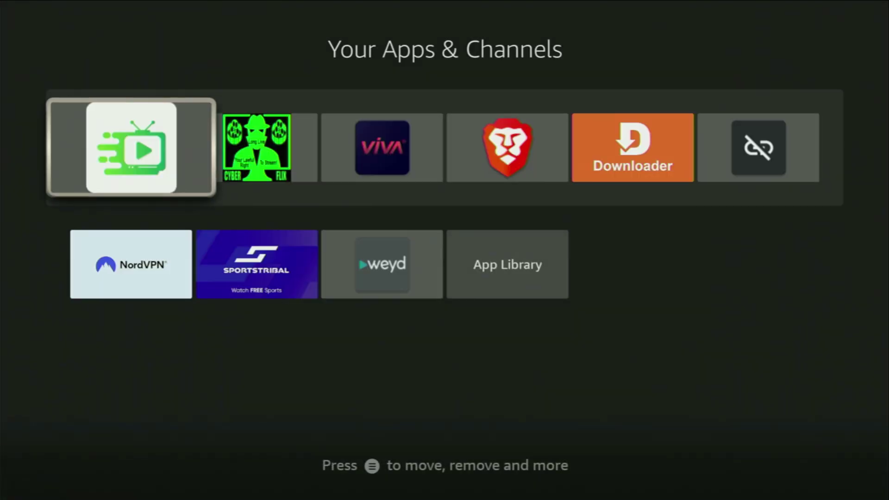
Move the weyd app to the front of the Your Apps & Channels list
{"action": "key", "text": "Down"}
{"action": "key", "text": "Right"}
{"action": "key", "text": "Right"}
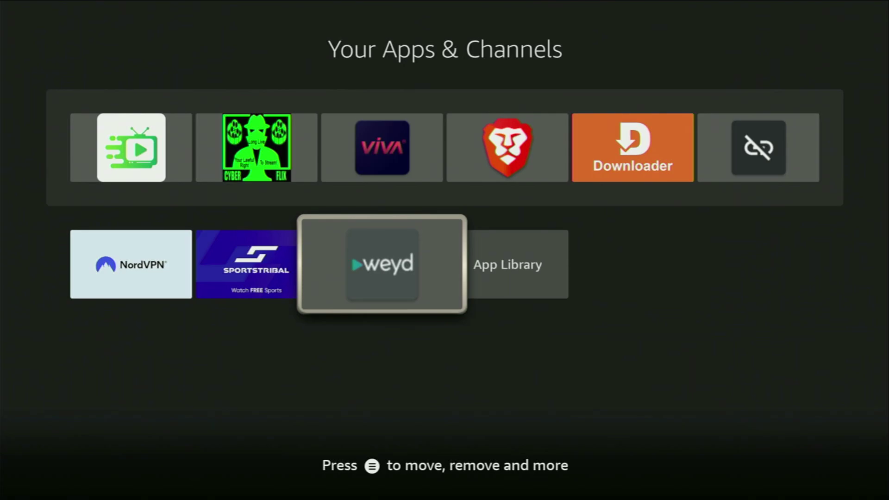
{"action": "key", "text": "Menu"}
{"action": "key", "text": "Down"}
{"action": "key", "text": "Down"}
{"action": "key", "text": "Up"}
{"action": "key", "text": "Return"}
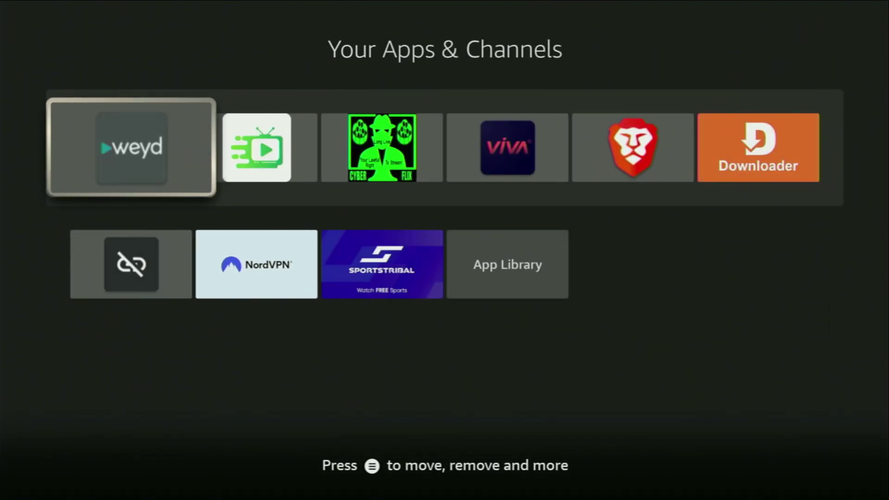